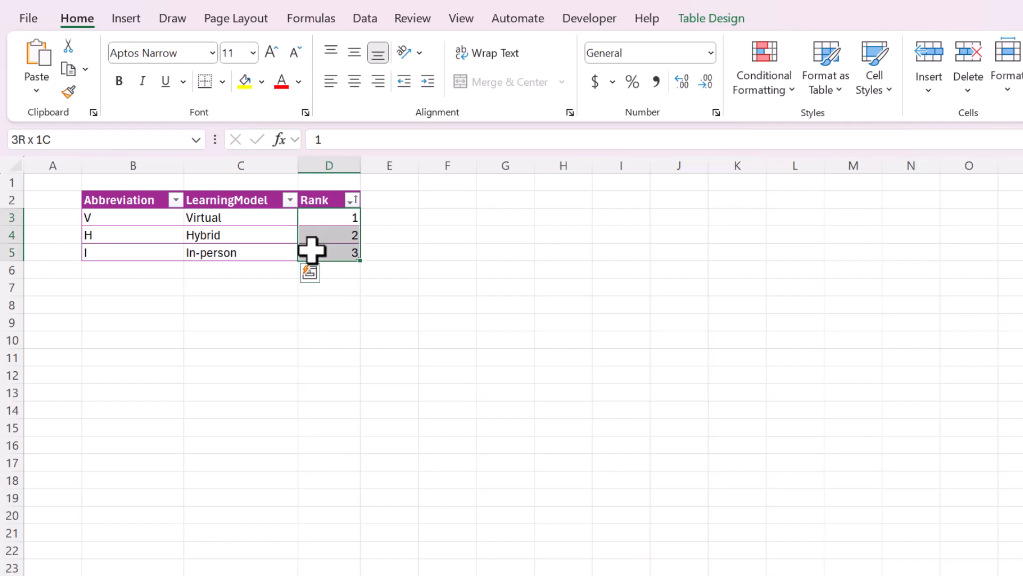
Step: Examine the rank assigned to each learning model in the lookup table
{"action": "left_click", "coordinate": [322, 222]}
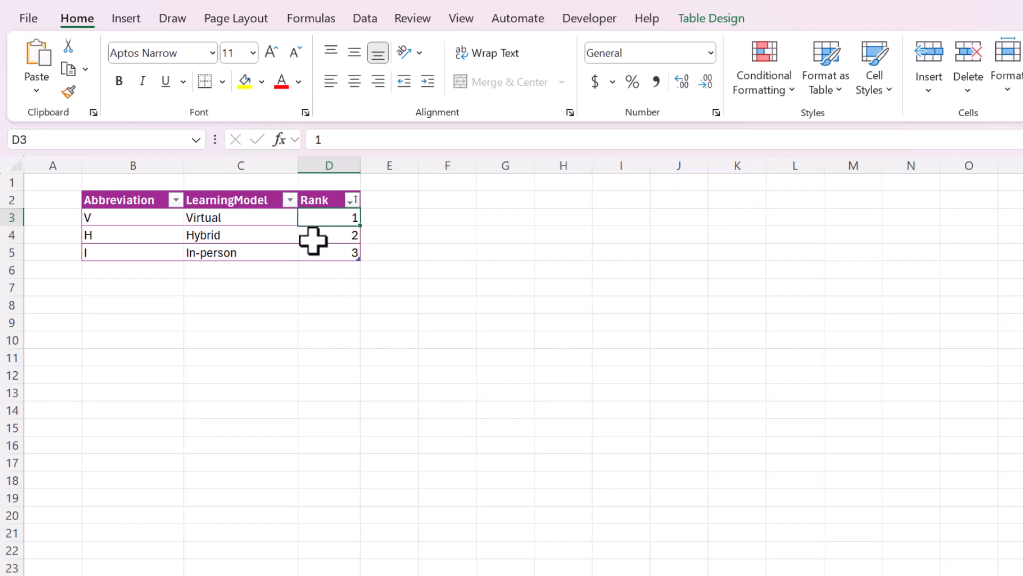
{"action": "left_click", "coordinate": [315, 233]}
{"action": "left_click", "coordinate": [319, 254]}
{"action": "left_click", "coordinate": [261, 256]}
{"action": "left_click", "coordinate": [322, 256]}
{"action": "left_click", "coordinate": [342, 218]}
{"action": "left_click", "coordinate": [343, 235]}
{"action": "left_click", "coordinate": [339, 252]}
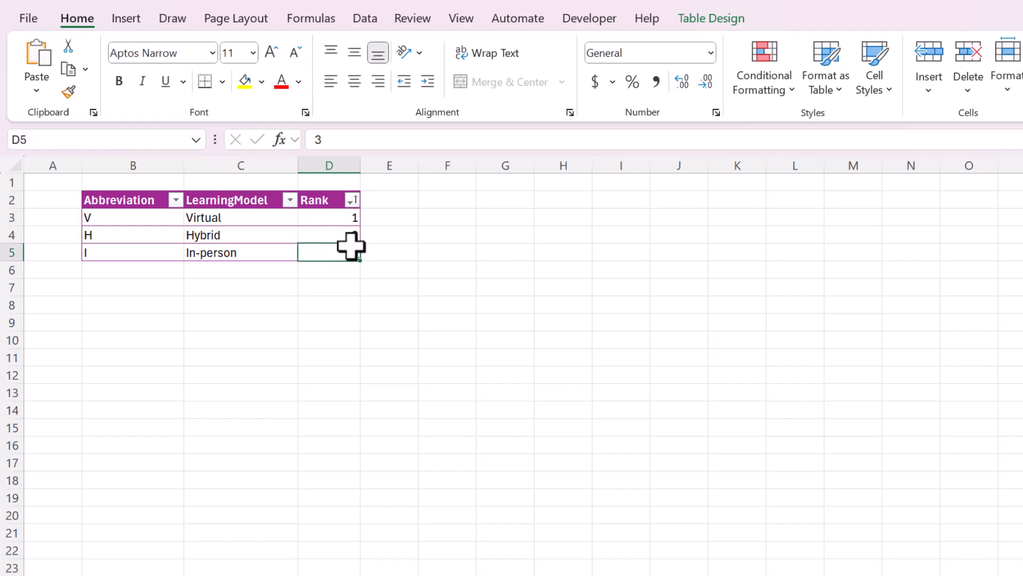
Step: Copy the Abbreviation column with its header from B2:B5 and paste it at B8
{"action": "left_click", "coordinate": [174, 307]}
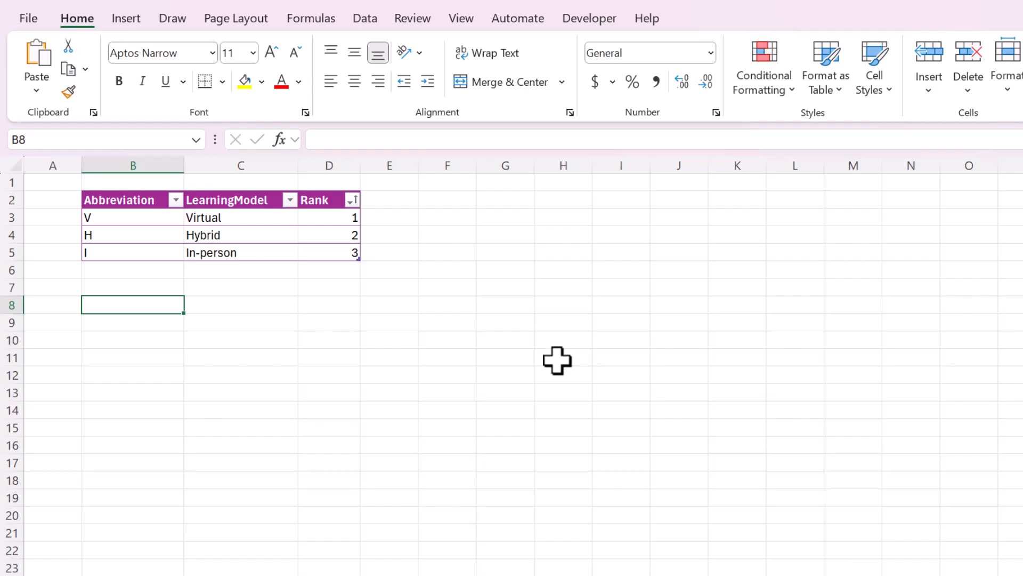
{"action": "left_click_drag", "start_coordinate": [121, 199], "coordinate": [118, 257]}
{"action": "key", "text": "ctrl+c"}
{"action": "left_click", "coordinate": [124, 309]}
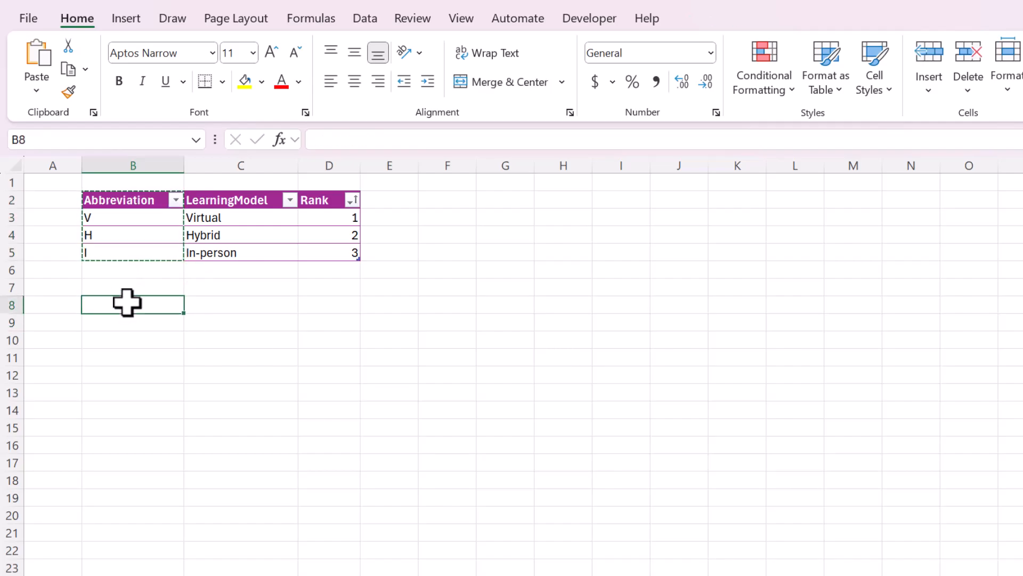
{"action": "key", "text": "ctrl+v"}
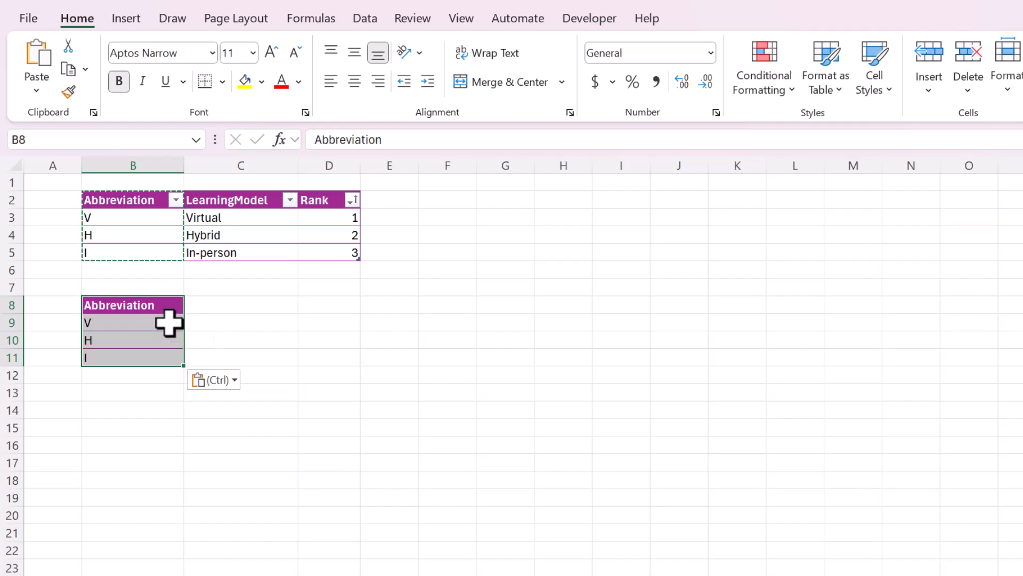
{"action": "left_click", "coordinate": [164, 322]}
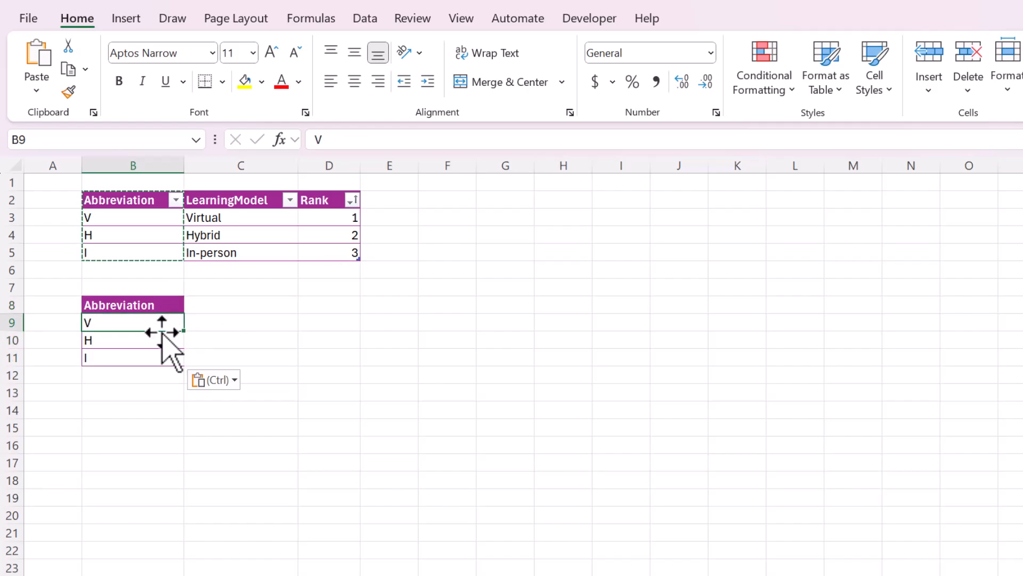
Step: Extend the copied abbreviation list by entering V in cells B12 through B15
{"action": "left_click", "coordinate": [130, 373]}
{"action": "type", "text": "V"}
{"action": "key", "text": "Return"}
{"action": "key", "text": "Up"}
{"action": "key", "text": "shift+Down"}
{"action": "key", "text": "shift+Down"}
{"action": "key", "text": "shift+Down"}
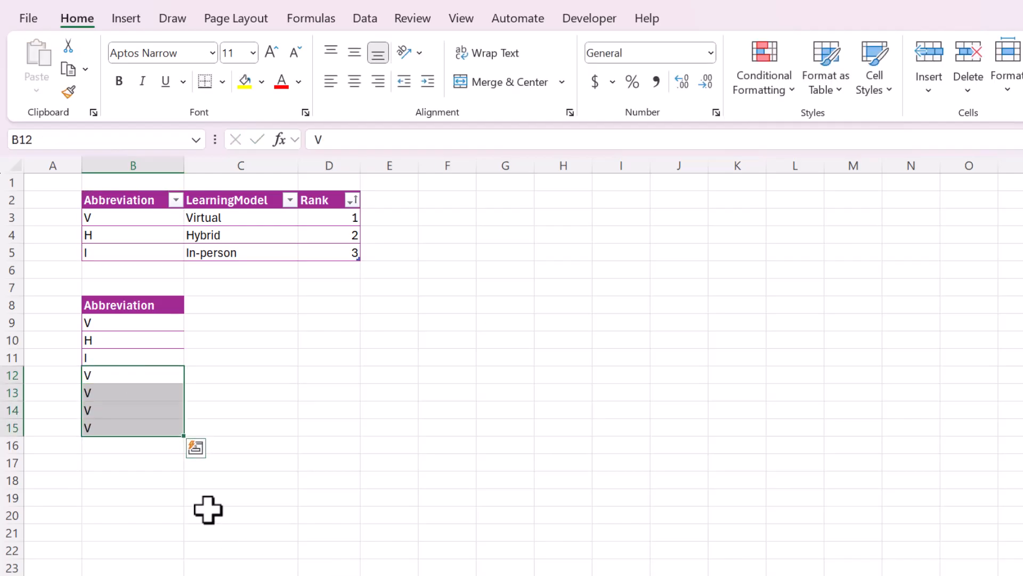
Step: Replace B14 with H, then continue the list with I in B16:B18 and V in B19
{"action": "left_click", "coordinate": [157, 414]}
{"action": "type", "text": "H"}
{"action": "key", "text": "Return"}
{"action": "key", "text": "Return"}
{"action": "type", "text": "I"}
{"action": "key", "text": "Return"}
{"action": "type", "text": "I"}
{"action": "key", "text": "Return"}
{"action": "type", "text": "I"}
{"action": "key", "text": "Return"}
{"action": "type", "text": "V"}
{"action": "key", "text": "Return"}
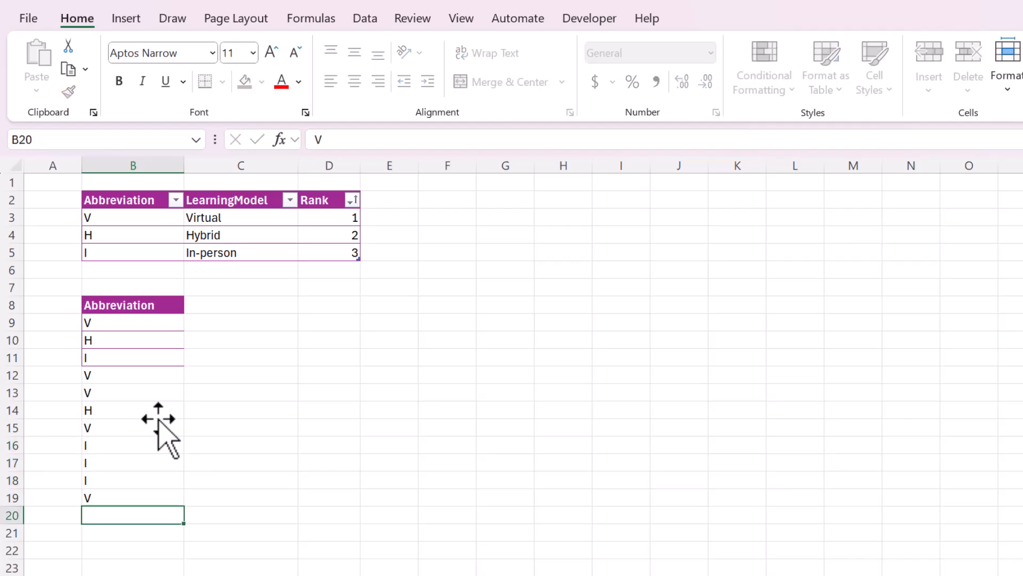
Step: Finish the abbreviation list with H in B20, V in B21 and I in B22
{"action": "type", "text": "H"}
{"action": "key", "text": "Return"}
{"action": "type", "text": "V"}
{"action": "key", "text": "Return"}
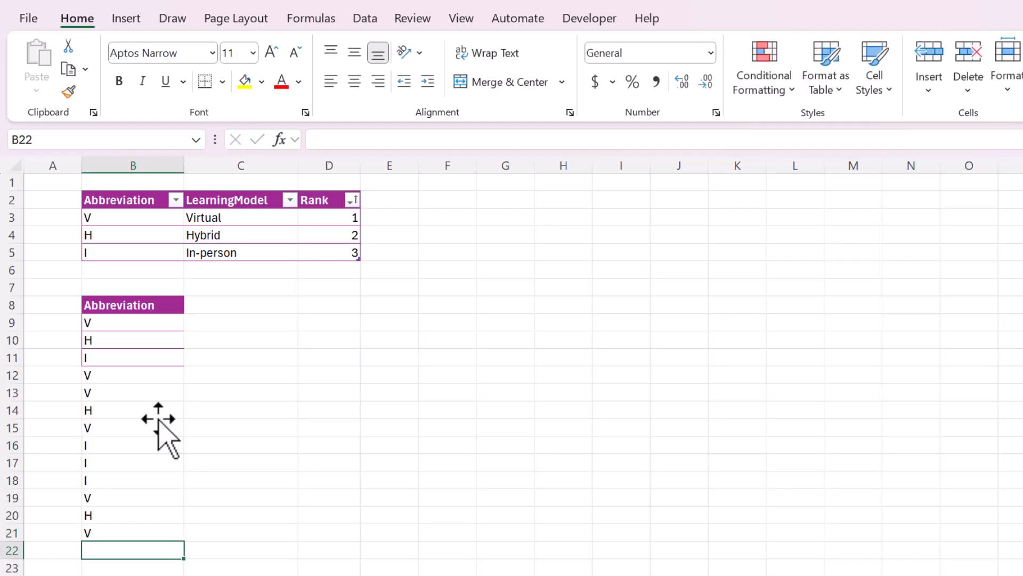
{"action": "type", "text": "I"}
{"action": "left_click", "coordinate": [329, 410]}
{"action": "left_click", "coordinate": [164, 374]}
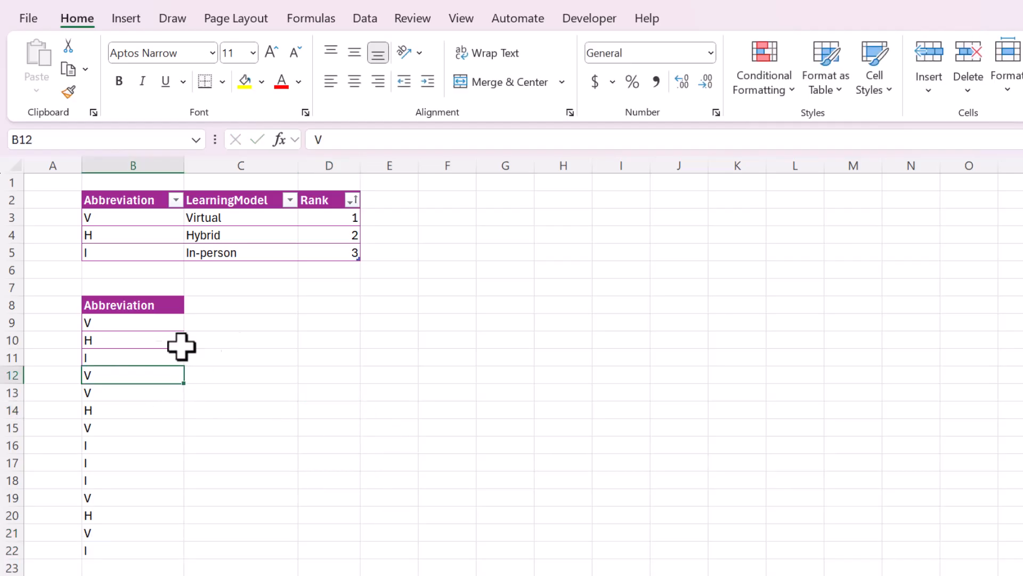
Step: Strip the pasted formatting from the abbreviation list by painting blank cell C9's format over it
{"action": "left_click", "coordinate": [258, 319]}
{"action": "right_click", "coordinate": [257, 319]}
{"action": "left_click", "coordinate": [479, 159]}
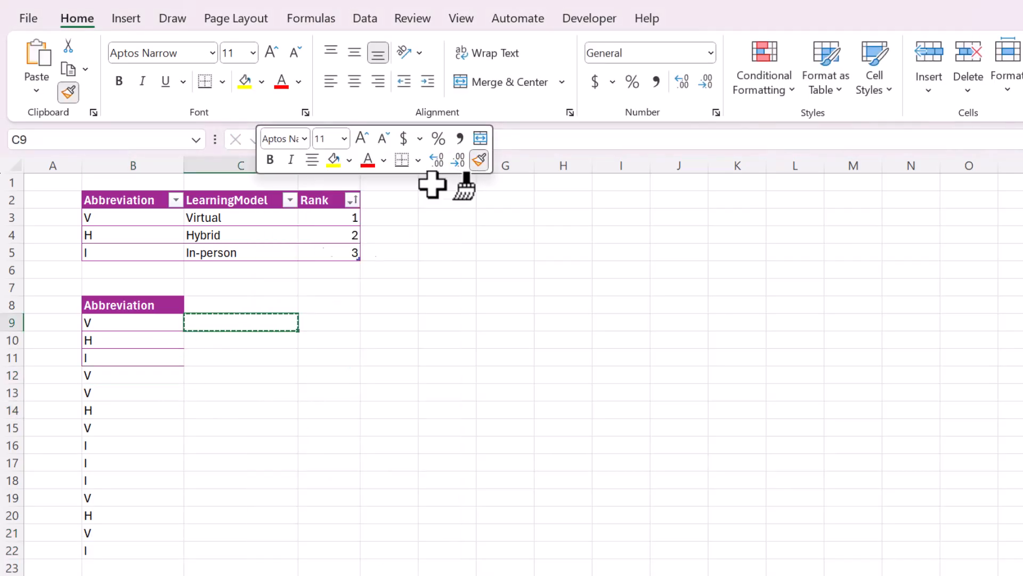
{"action": "left_click_drag", "start_coordinate": [146, 290], "coordinate": [151, 394]}
Step: Convert the abbreviation list B8:B22 into a table with headers
{"action": "left_click", "coordinate": [109, 336]}
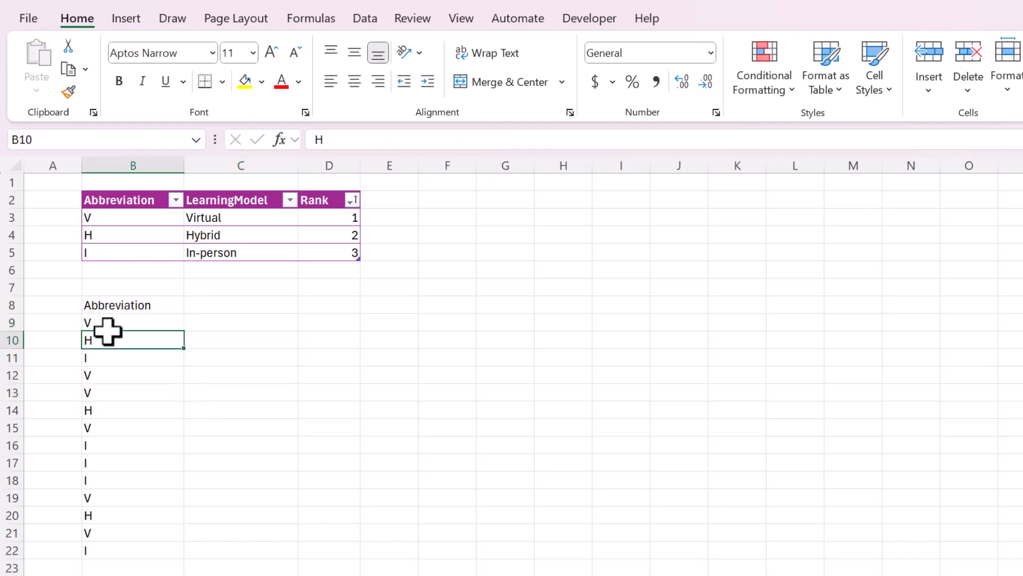
{"action": "key", "text": "ctrl+t"}
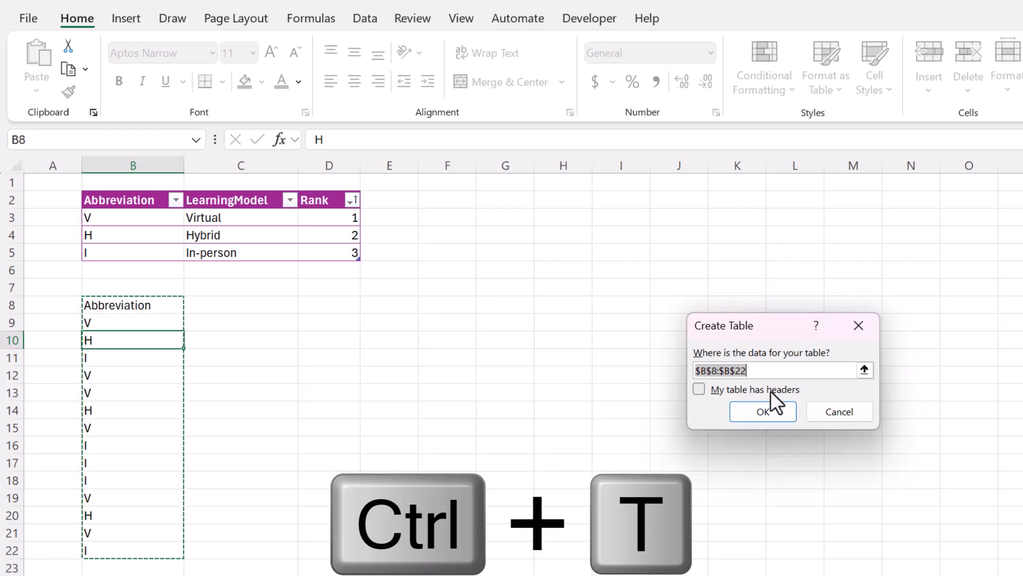
{"action": "left_click", "coordinate": [771, 391]}
{"action": "left_click", "coordinate": [758, 405]}
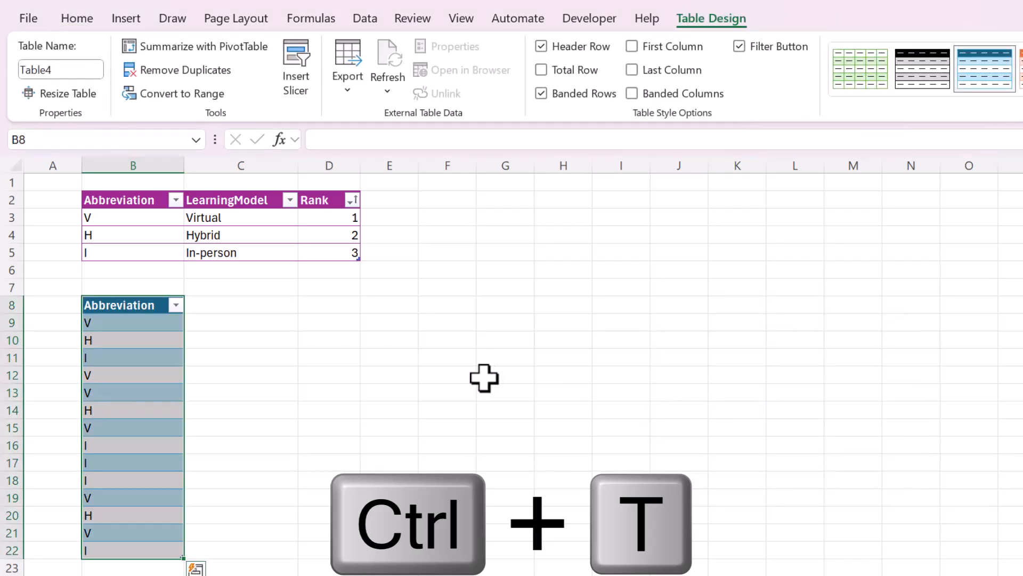
Step: Apply the light table style with a bright blue header and row borders to the new table
{"action": "left_click", "coordinate": [178, 357]}
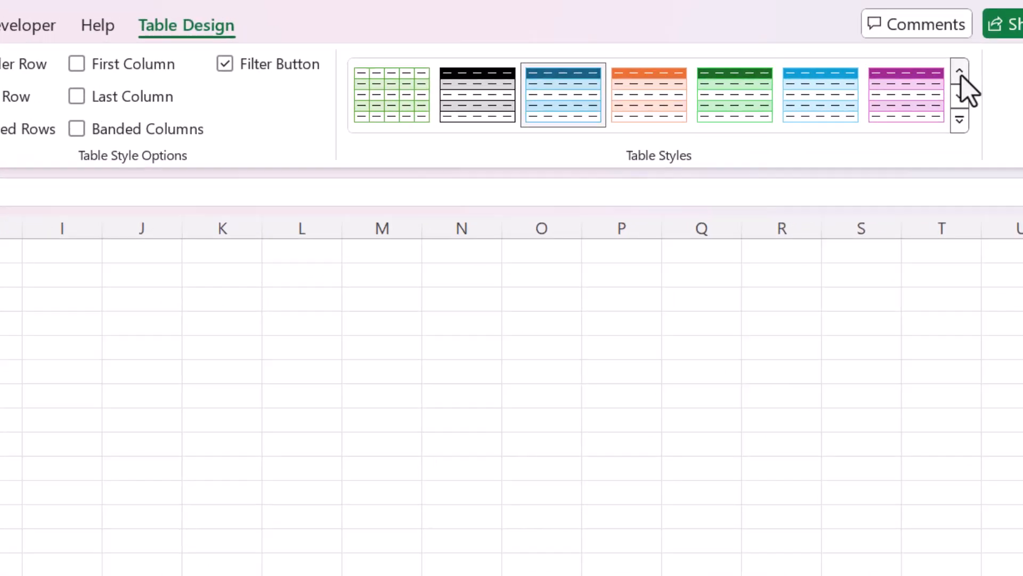
{"action": "left_click", "coordinate": [891, 79]}
{"action": "left_click", "coordinate": [891, 78]}
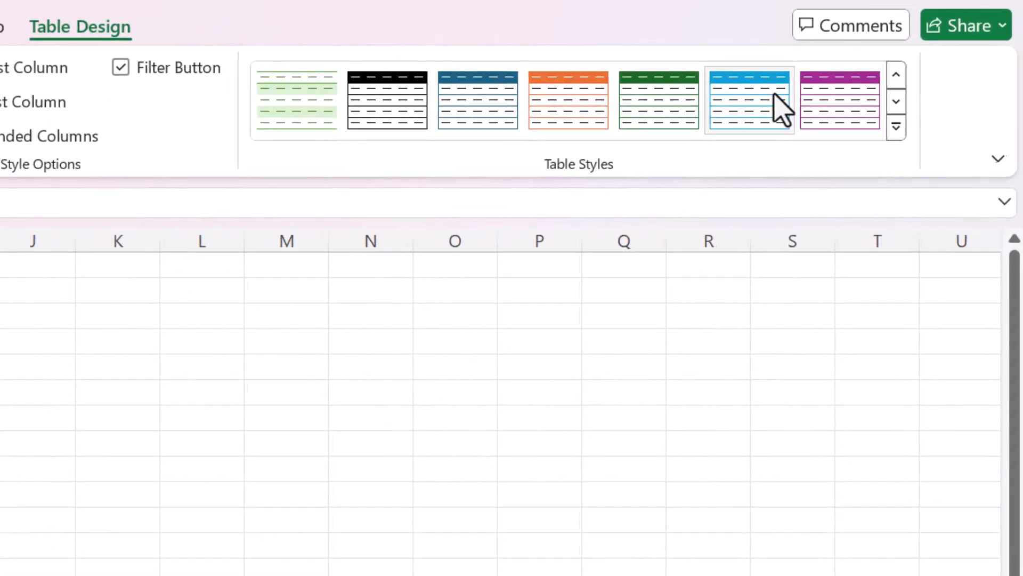
{"action": "left_click", "coordinate": [781, 109]}
{"action": "left_click", "coordinate": [281, 373]}
Step: Add a LearningModel column to the new table by entering its header in C8
{"action": "left_click_drag", "start_coordinate": [256, 322], "coordinate": [257, 336]}
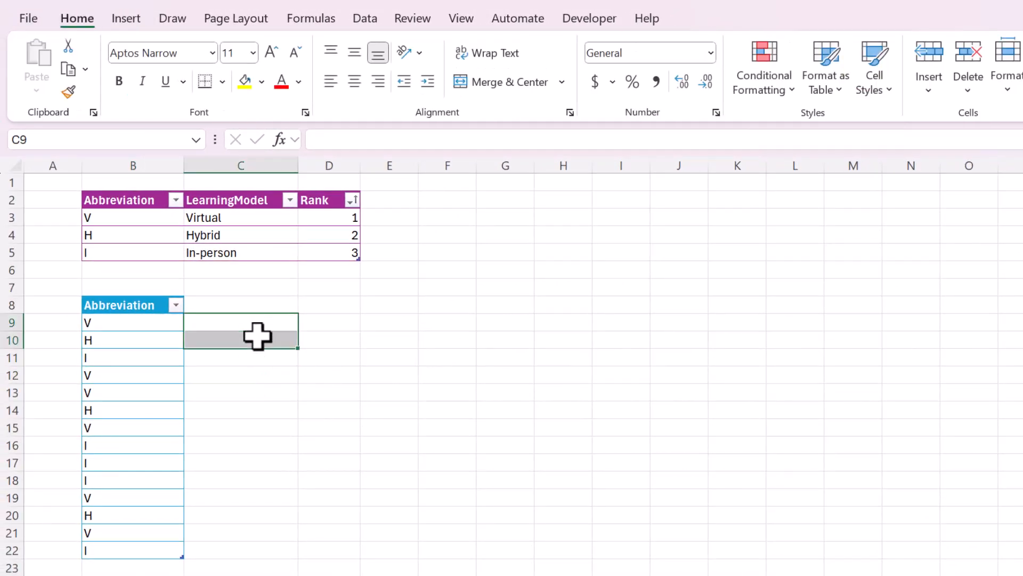
{"action": "left_click", "coordinate": [240, 288]}
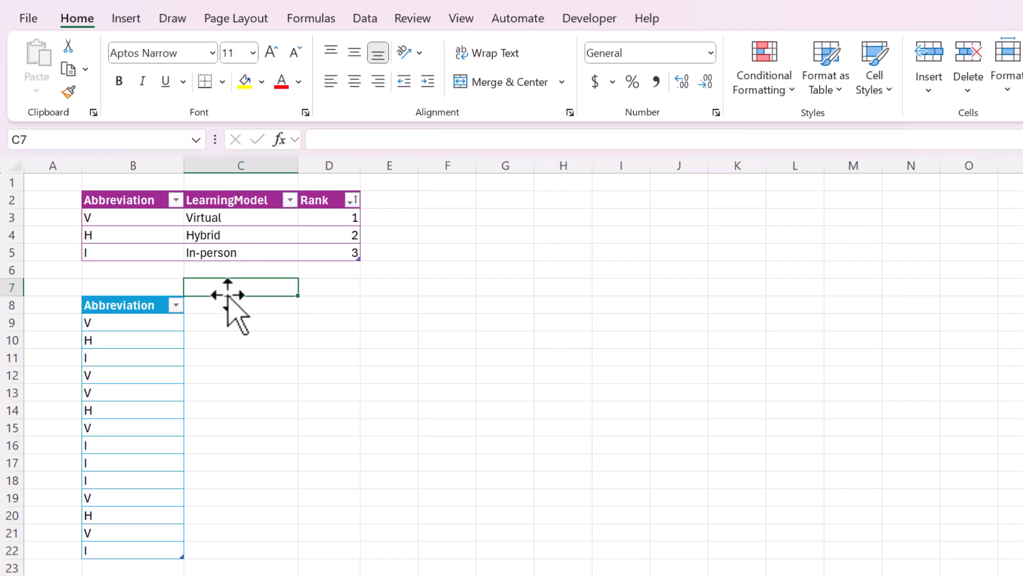
{"action": "left_click", "coordinate": [235, 308]}
{"action": "type", "text": "LearningMod"}
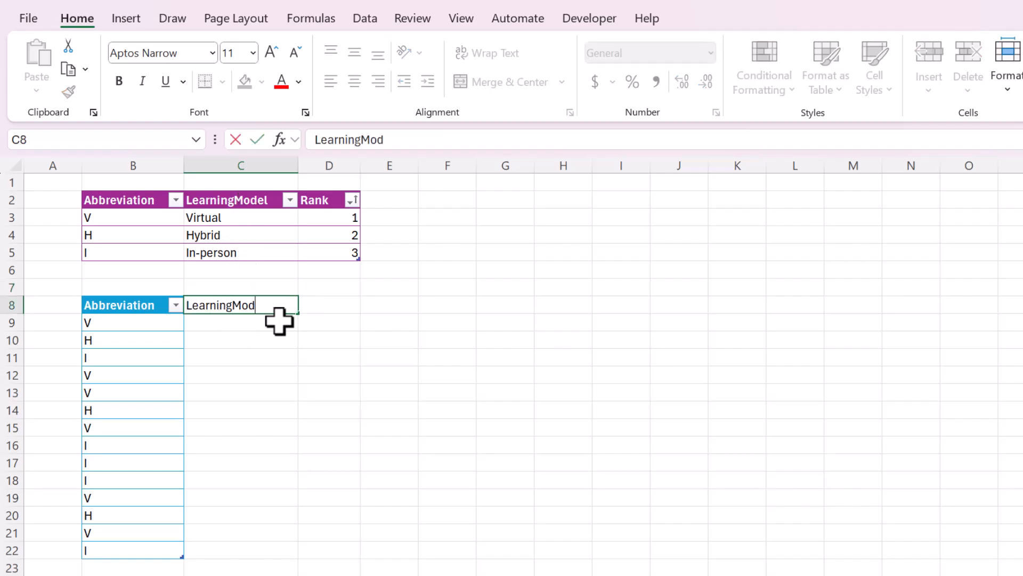
{"action": "type", "text": "el"}
{"action": "key", "text": "Return"}
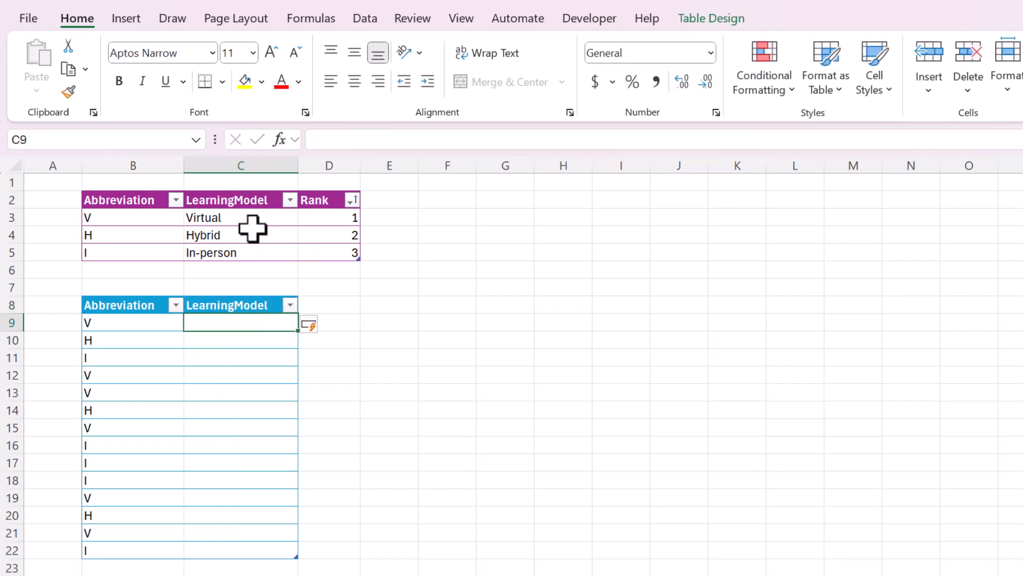
Step: Review how each abbreviation in the lookup table corresponds to its learning model and rank
{"action": "left_click_drag", "start_coordinate": [153, 224], "coordinate": [227, 252]}
{"action": "left_click", "coordinate": [227, 252]}
{"action": "left_click_drag", "start_coordinate": [146, 217], "coordinate": [213, 229]}
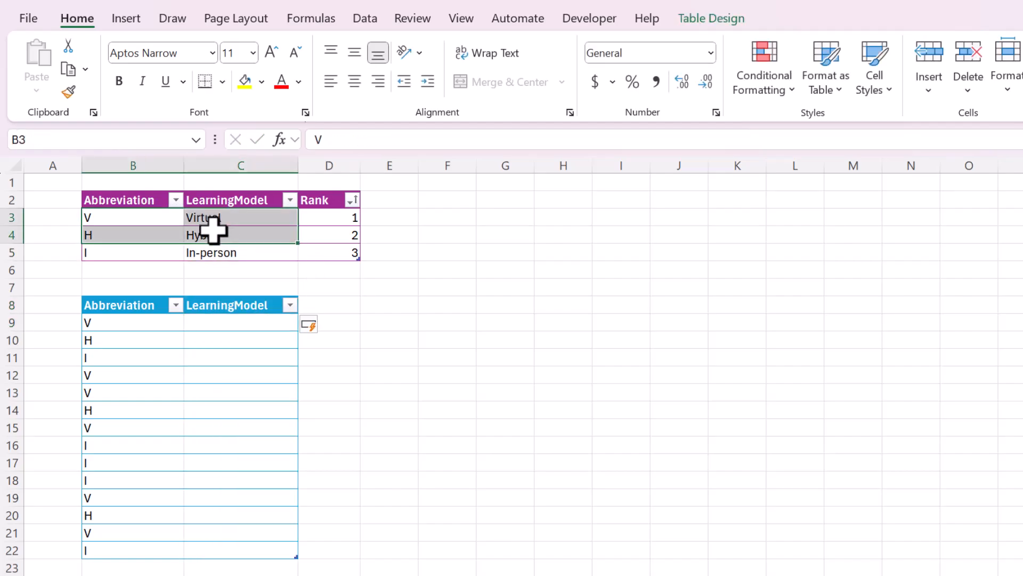
{"action": "left_click", "coordinate": [178, 235]}
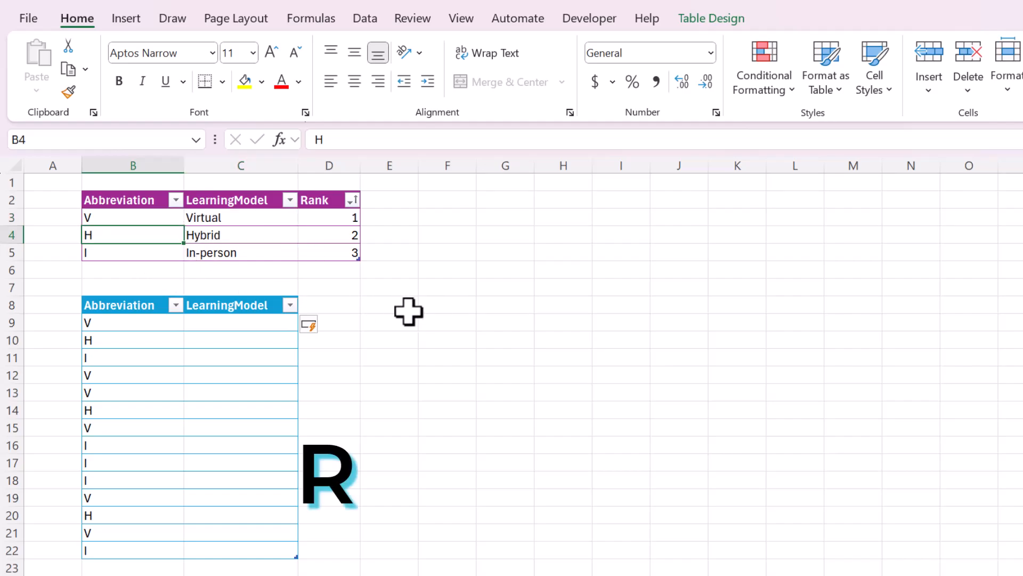
{"action": "left_click", "coordinate": [160, 216]}
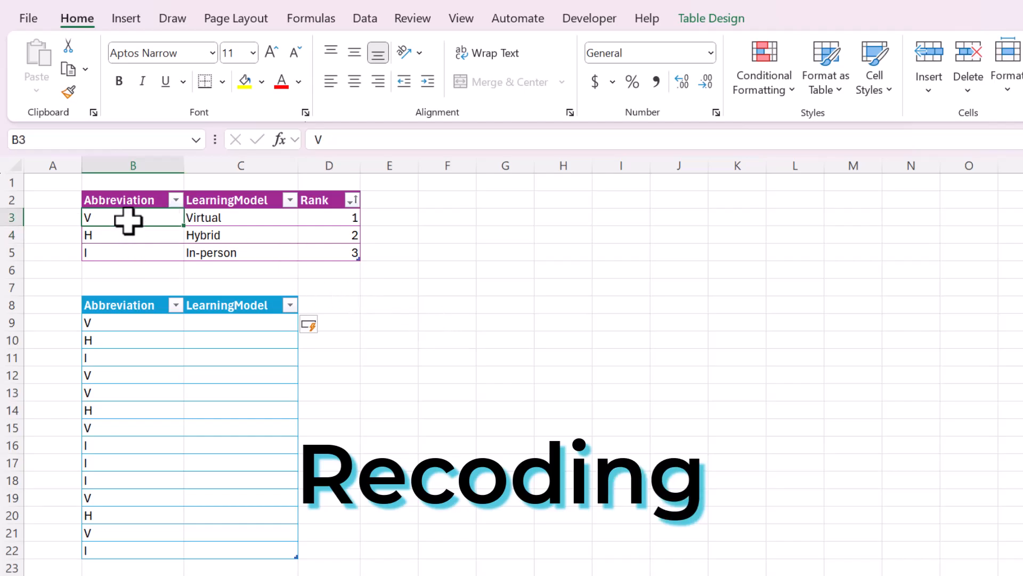
{"action": "left_click", "coordinate": [121, 238]}
{"action": "left_click", "coordinate": [123, 250]}
{"action": "left_click", "coordinate": [130, 219]}
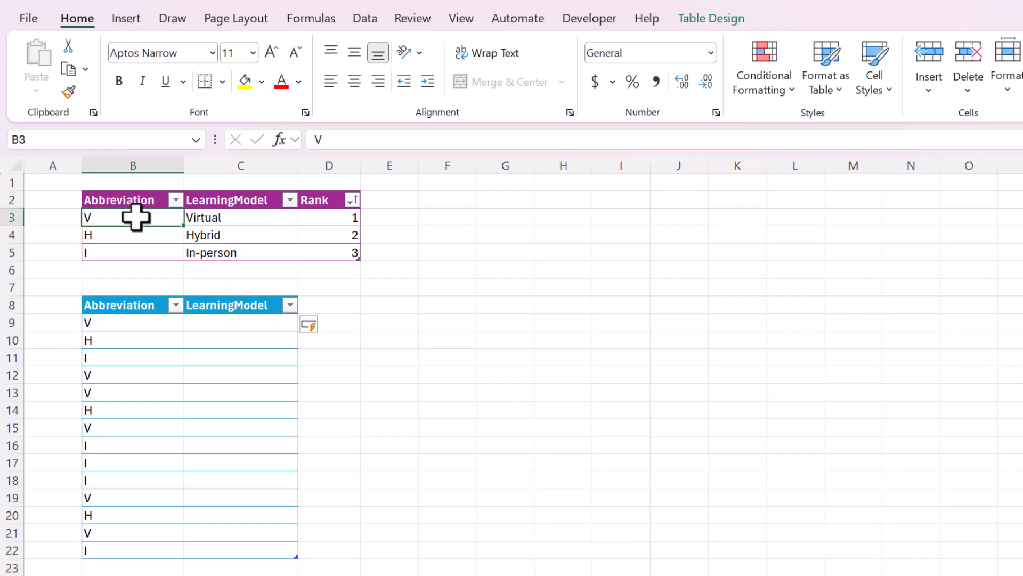
{"action": "left_click", "coordinate": [228, 216]}
{"action": "left_click", "coordinate": [148, 238]}
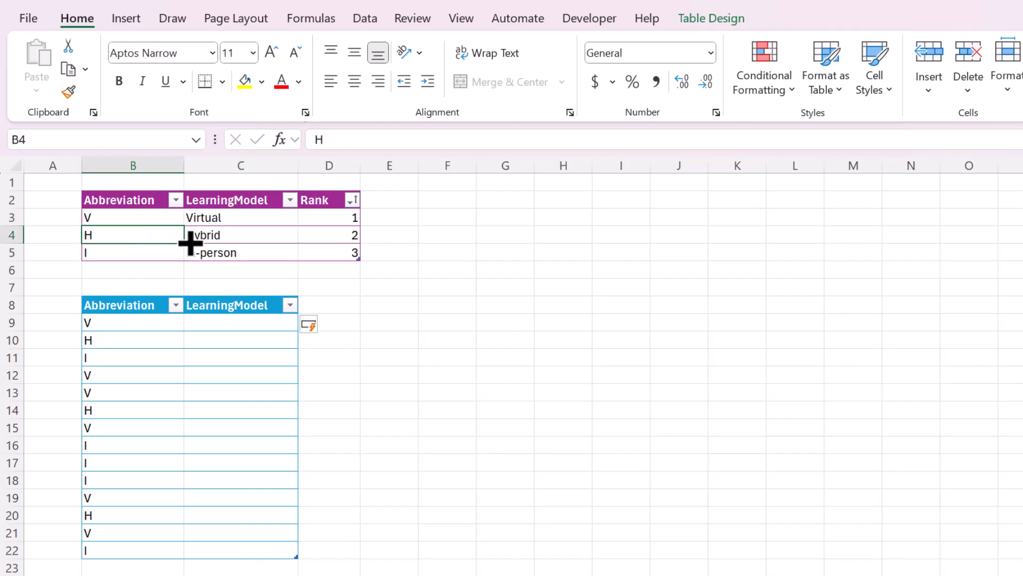
{"action": "left_click", "coordinate": [203, 237]}
{"action": "left_click", "coordinate": [141, 253]}
{"action": "left_click", "coordinate": [264, 255]}
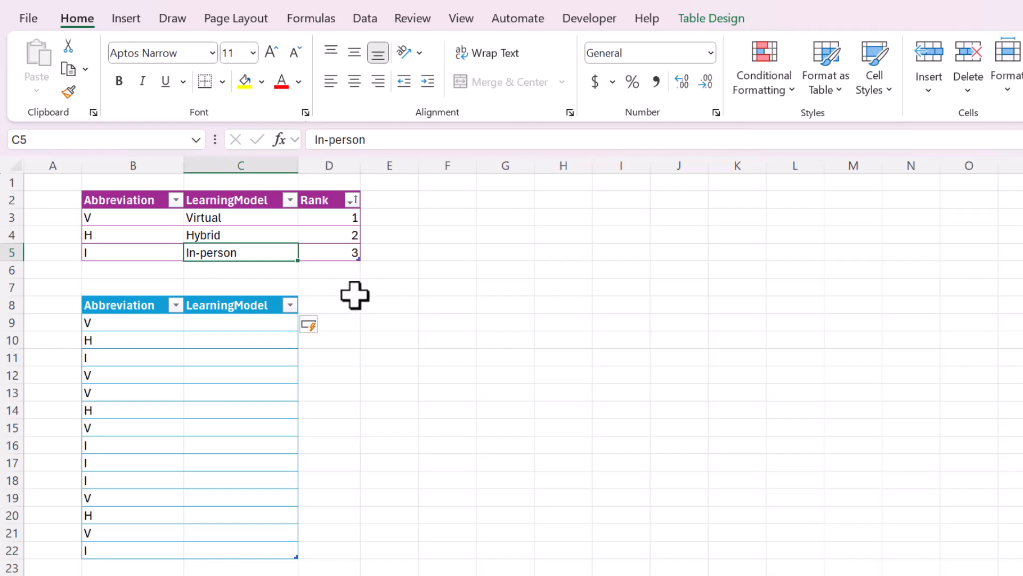
{"action": "left_click", "coordinate": [218, 326]}
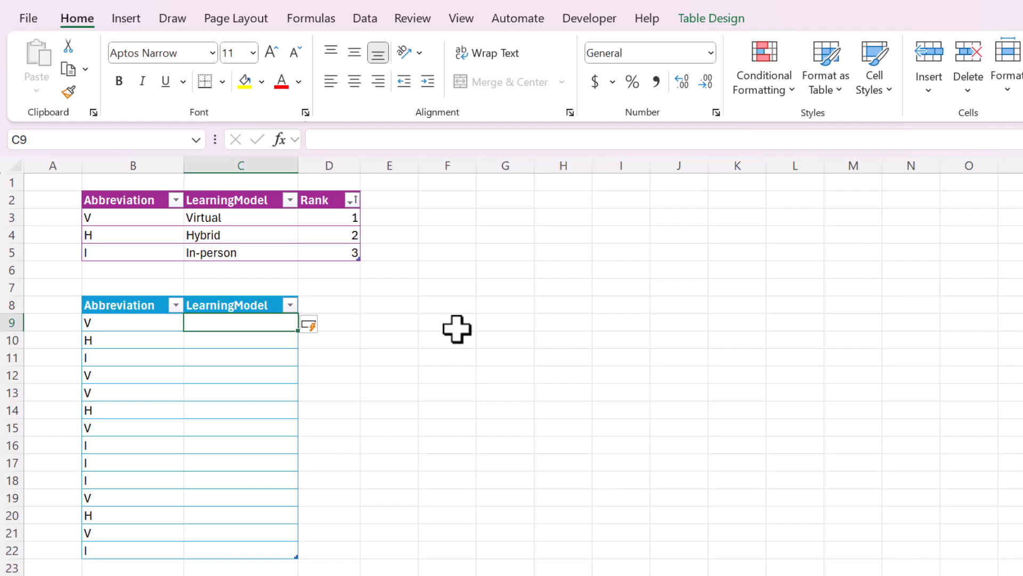
{"action": "left_click", "coordinate": [347, 220]}
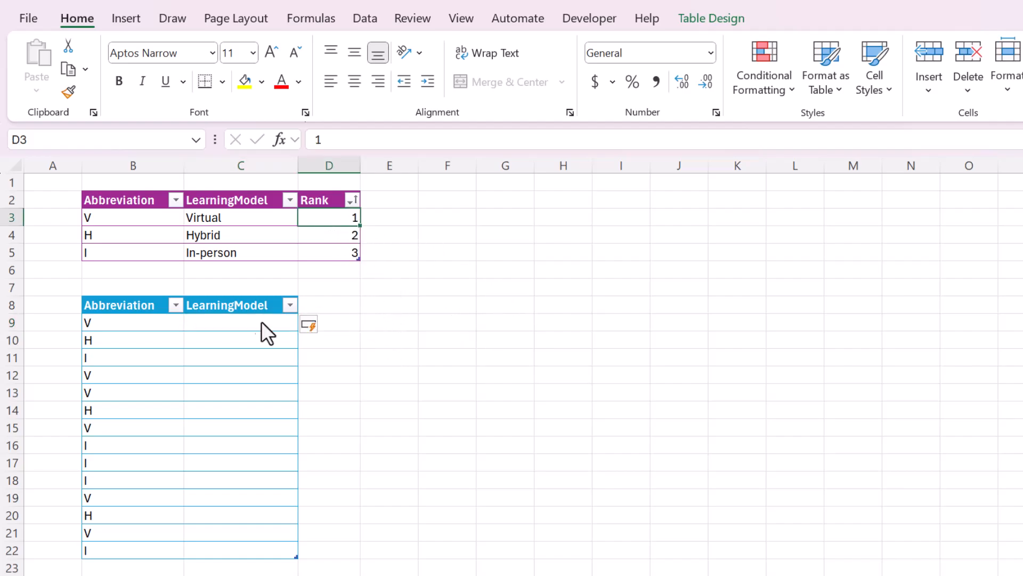
{"action": "left_click", "coordinate": [236, 325]}
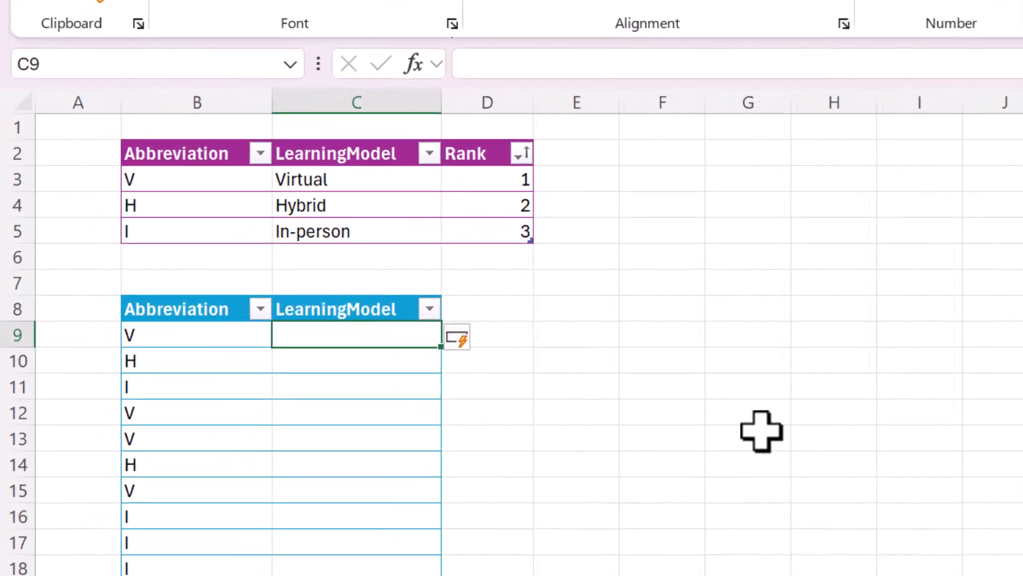
{"action": "type", "text": "=SWITCH("}
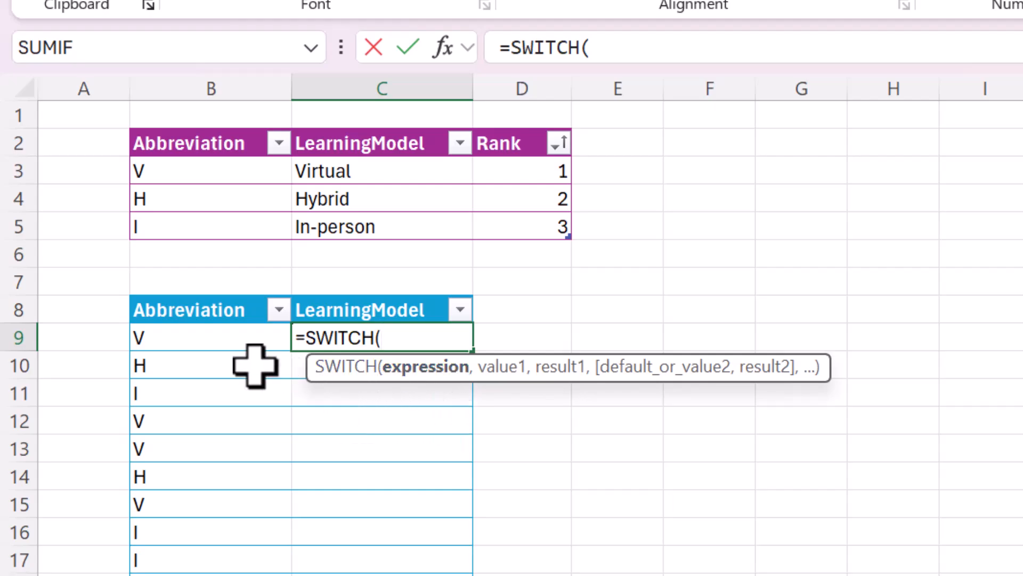
{"action": "left_click", "coordinate": [230, 338]}
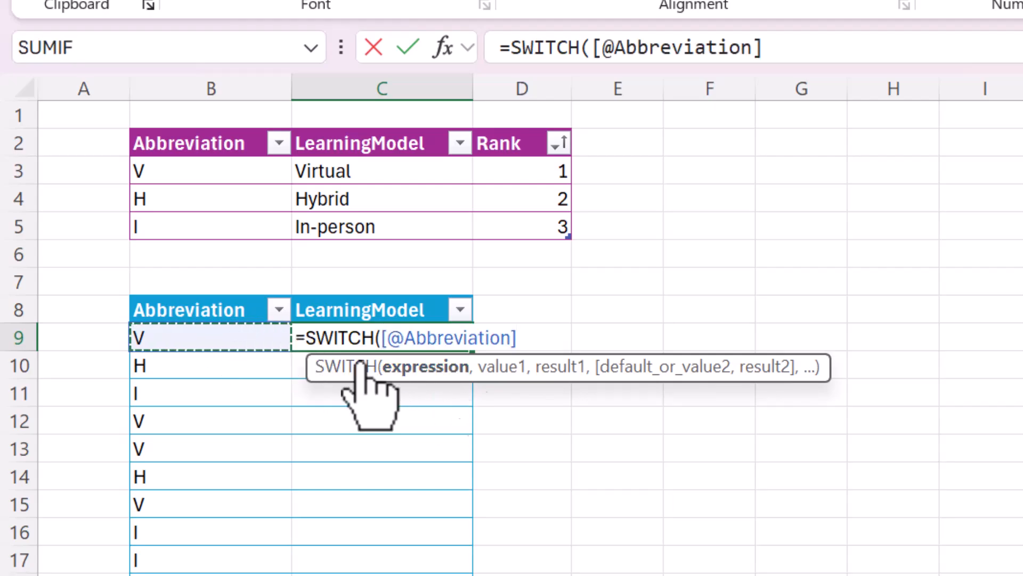
{"action": "type", "text": ",\"V"}
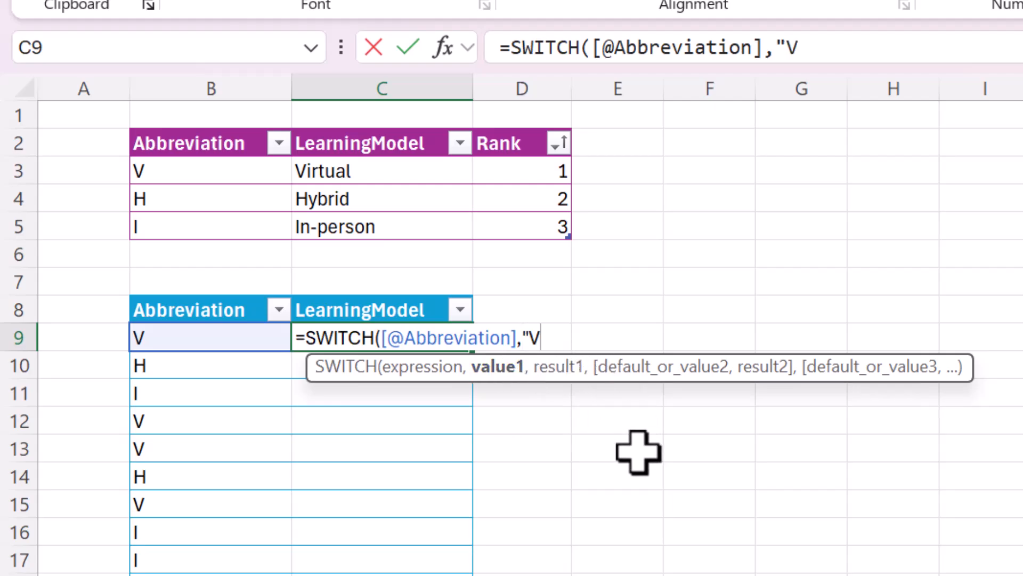
{"action": "type", "text": "\",\"Vir"}
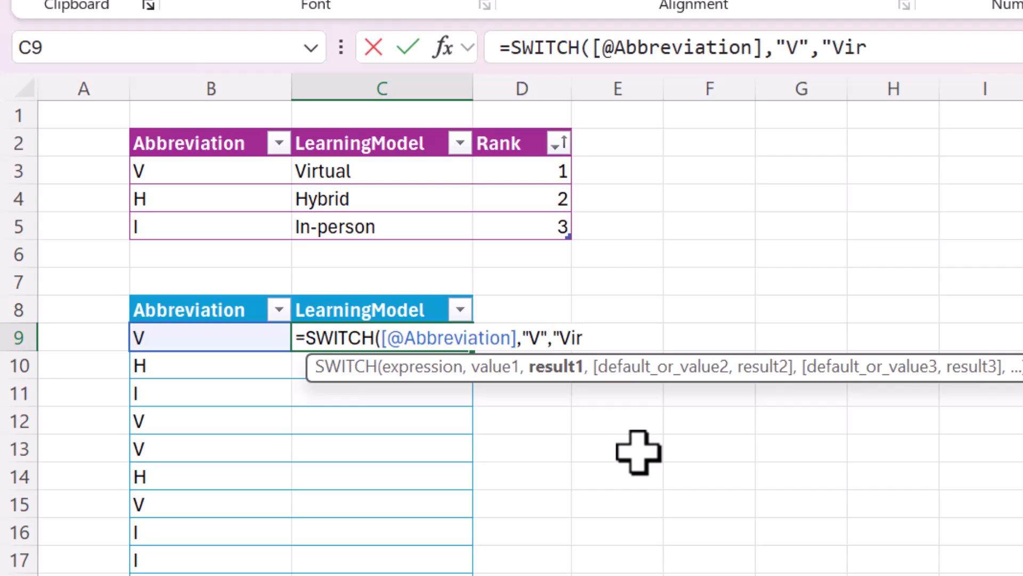
{"action": "type", "text": "tual\","}
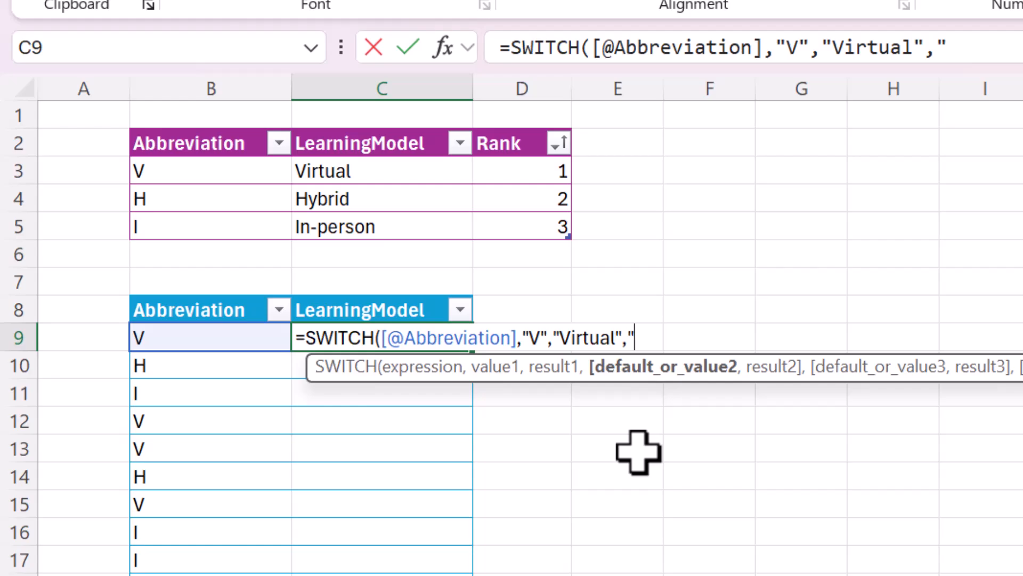
{"action": "type", "text": "\"H\",\""}
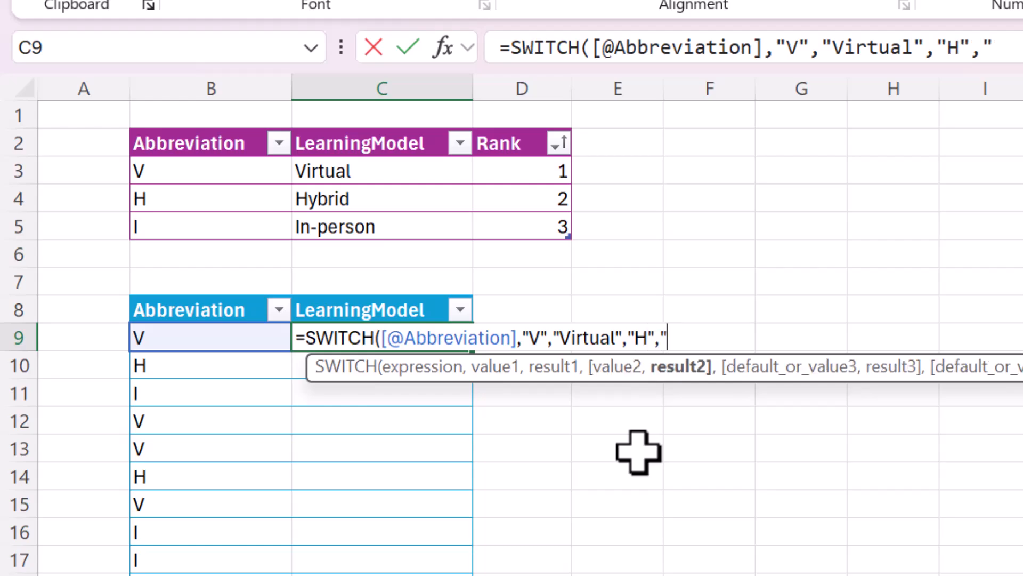
{"action": "type", "text": "Hybrid\""}
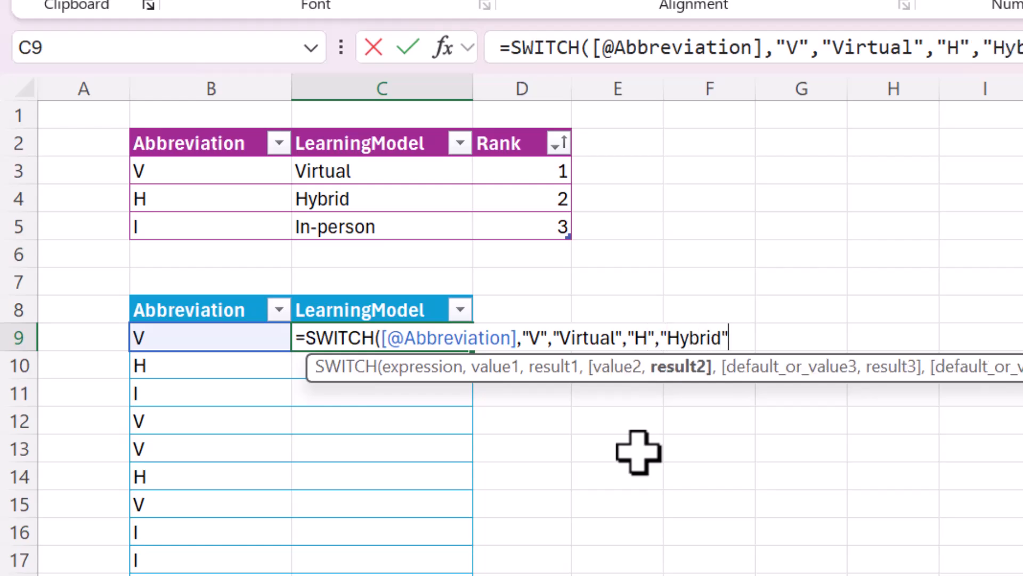
{"action": "type", "text": ",\"I\""}
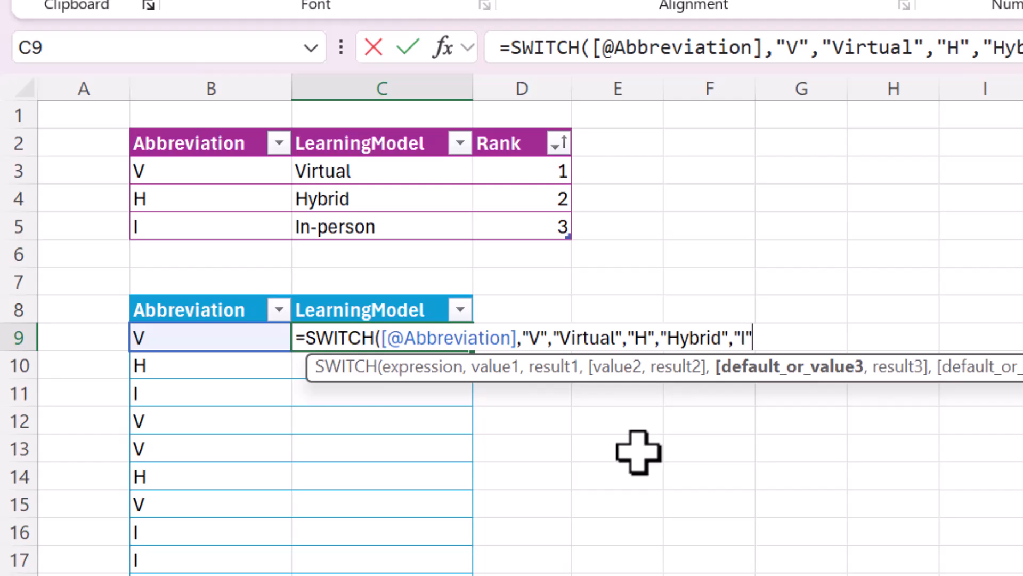
{"action": "type", "text": ",\"In-person"}
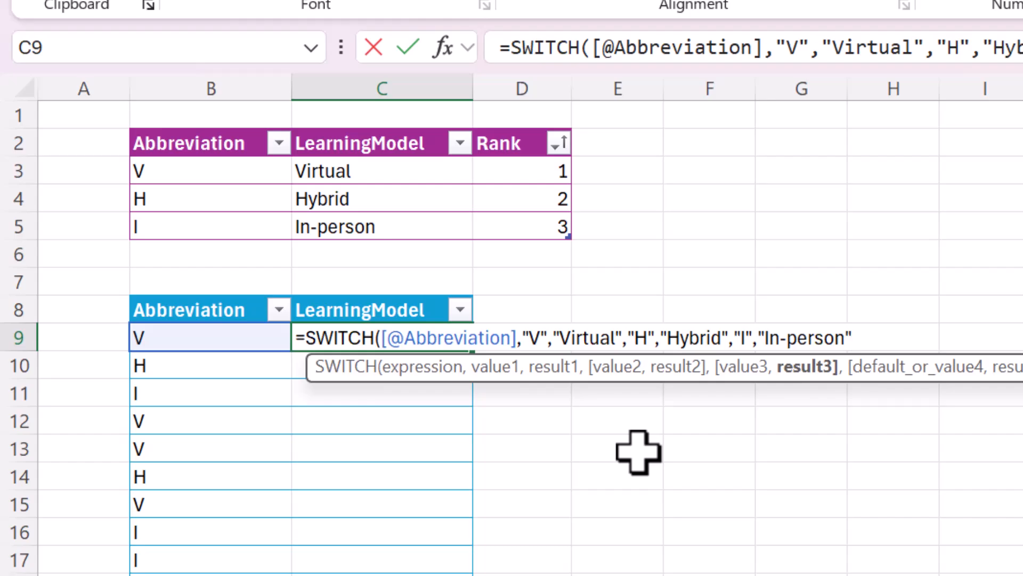
{"action": "key", "text": "Return"}
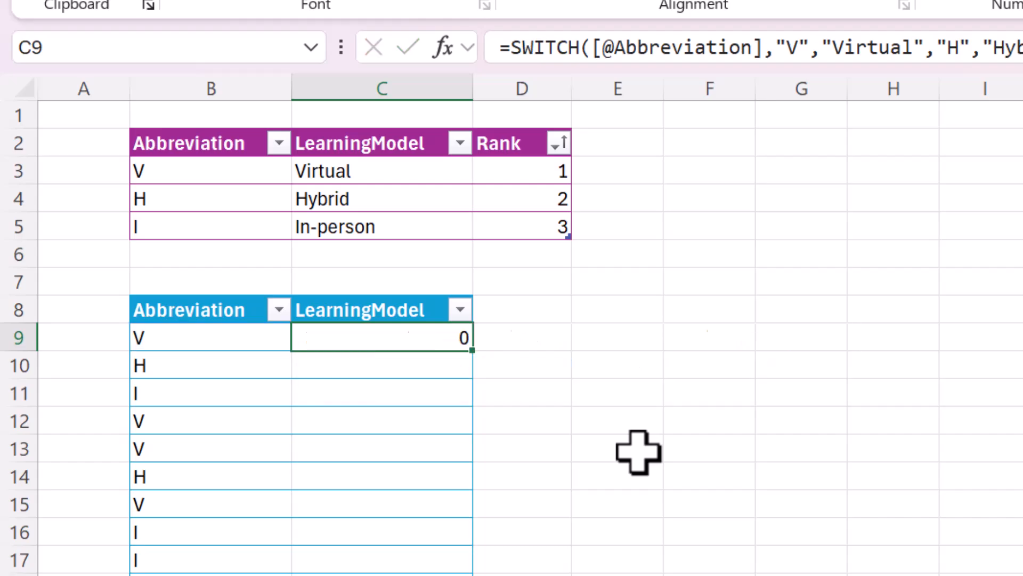
Step: Compare the abbreviations in the lower table with the learning-model names returned by the SWITCH formula
{"action": "left_click_drag", "start_coordinate": [246, 341], "coordinate": [341, 461]}
{"action": "left_click", "coordinate": [342, 464]}
{"action": "key", "text": "Left"}
{"action": "key", "text": "Down"}
{"action": "key", "text": "Down"}
{"action": "key", "text": "Down"}
{"action": "key", "text": "Down"}
{"action": "key", "text": "Down"}
{"action": "key", "text": "Down"}
{"action": "key", "text": "Right"}
{"action": "key", "text": "Left"}
{"action": "left_click_drag", "start_coordinate": [198, 336], "coordinate": [213, 575]}
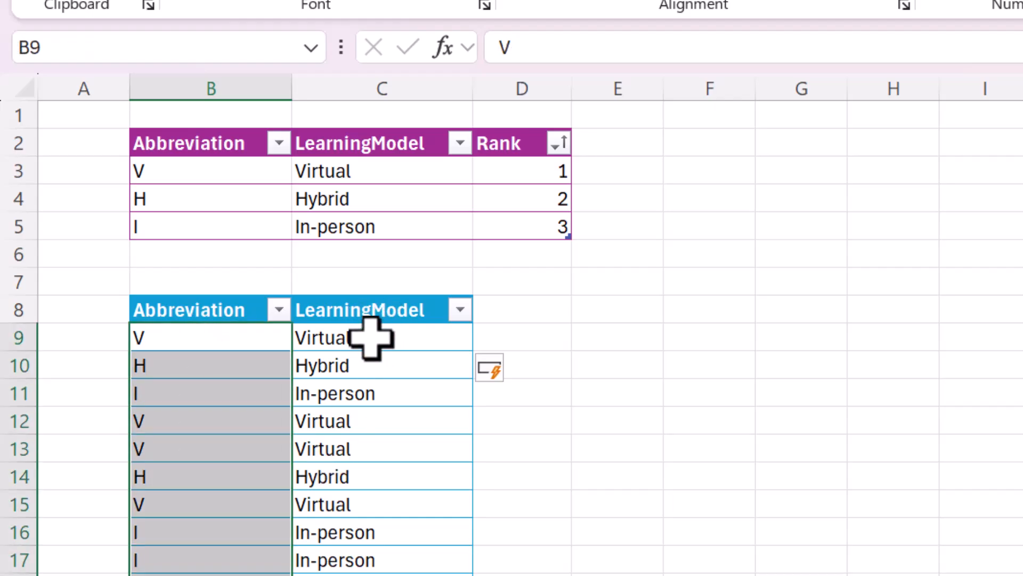
{"action": "left_click_drag", "start_coordinate": [373, 342], "coordinate": [376, 575]}
{"action": "left_click", "coordinate": [415, 421]}
Step: Add a Rank column to the lower table by entering the header Rank in D8
{"action": "left_click", "coordinate": [533, 281]}
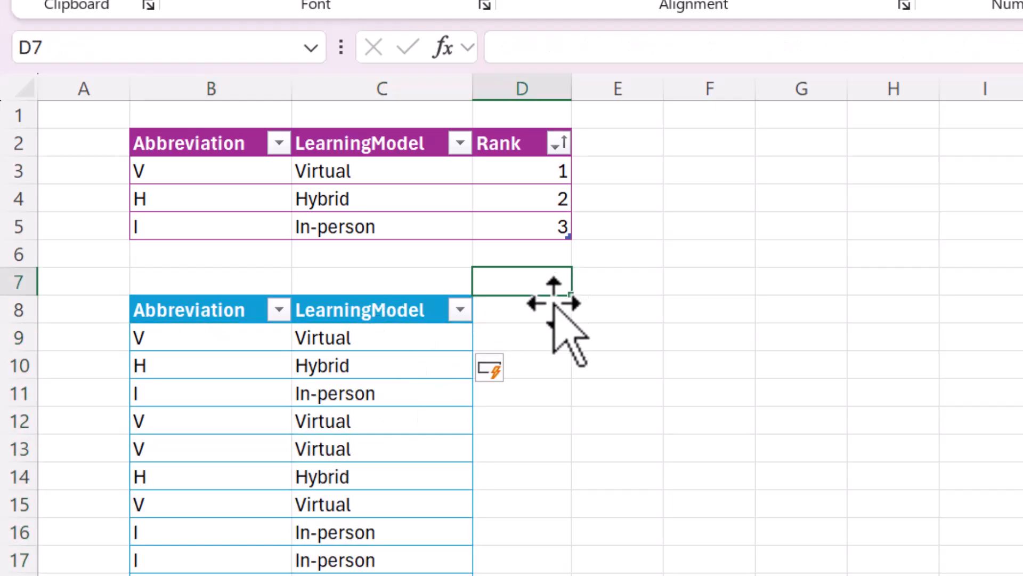
{"action": "left_click", "coordinate": [539, 308]}
{"action": "key", "text": "F2"}
{"action": "type", "text": "RANK"}
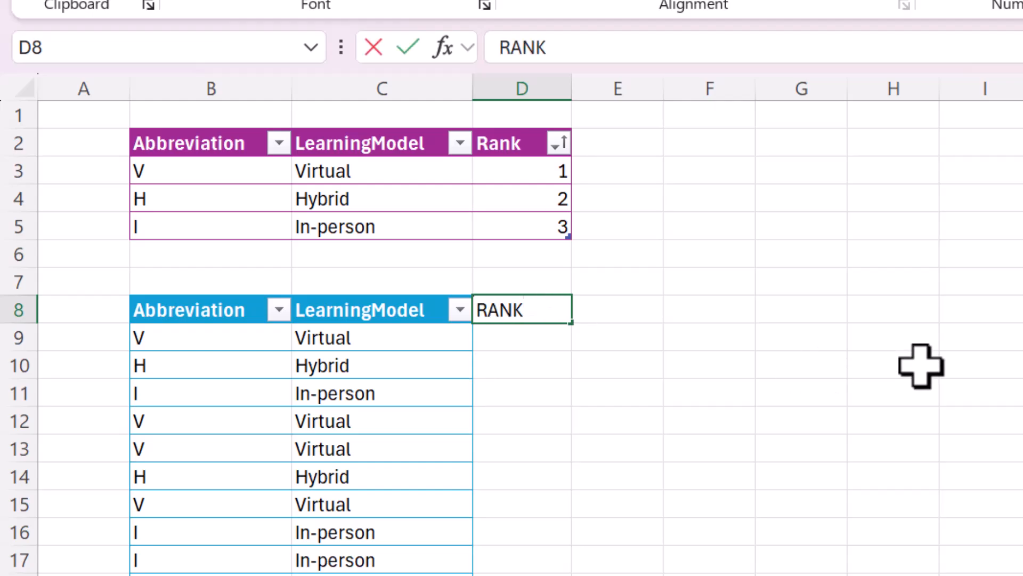
{"action": "key", "text": "Return"}
{"action": "key", "text": "Up"}
{"action": "type", "text": "Rank"}
{"action": "key", "text": "Return"}
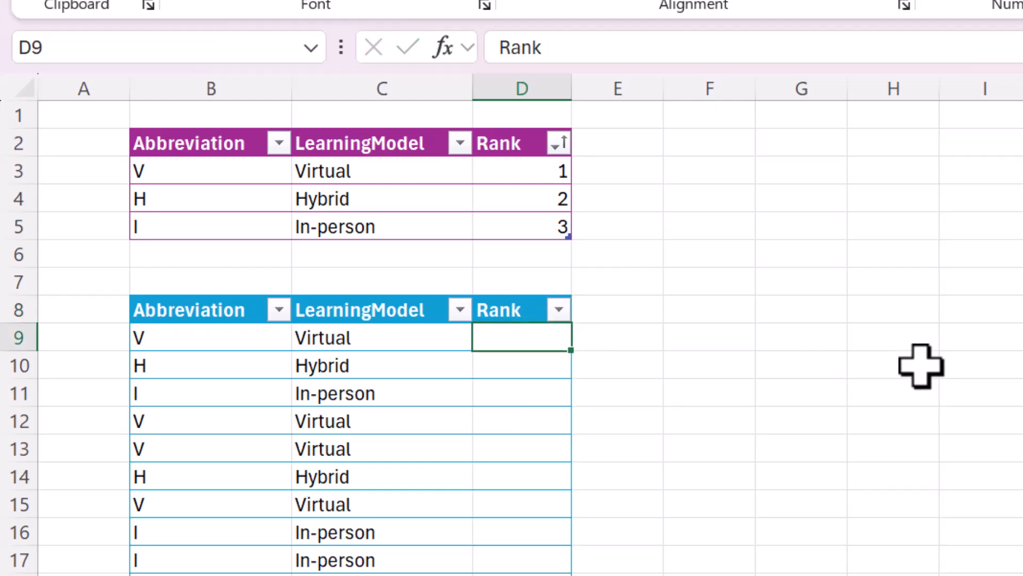
{"action": "type", "text": "=SWITCH("}
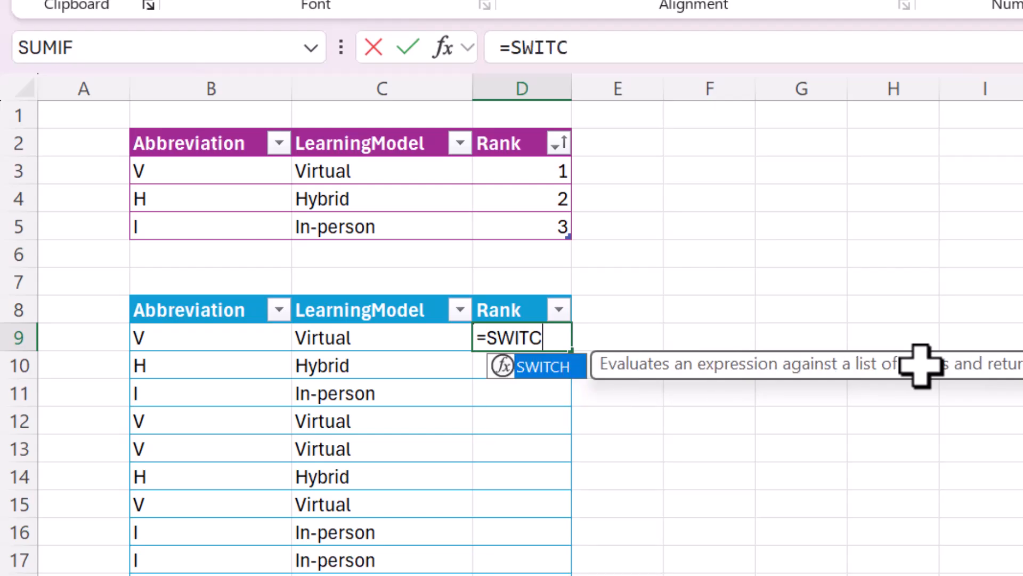
{"action": "left_click", "coordinate": [426, 341]}
{"action": "type", "text": ","}
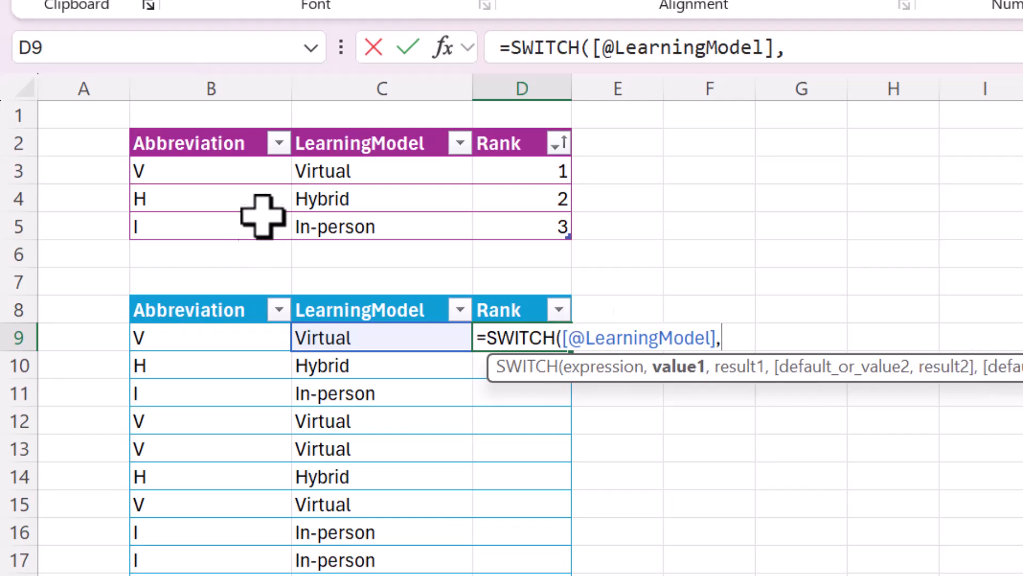
{"action": "left_click", "coordinate": [324, 176]}
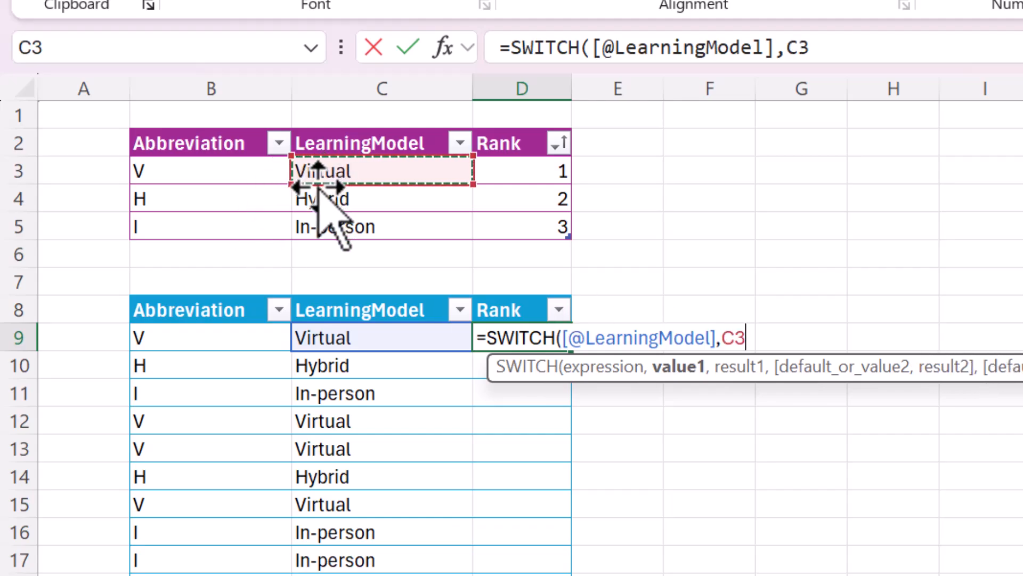
{"action": "key", "text": "F4"}
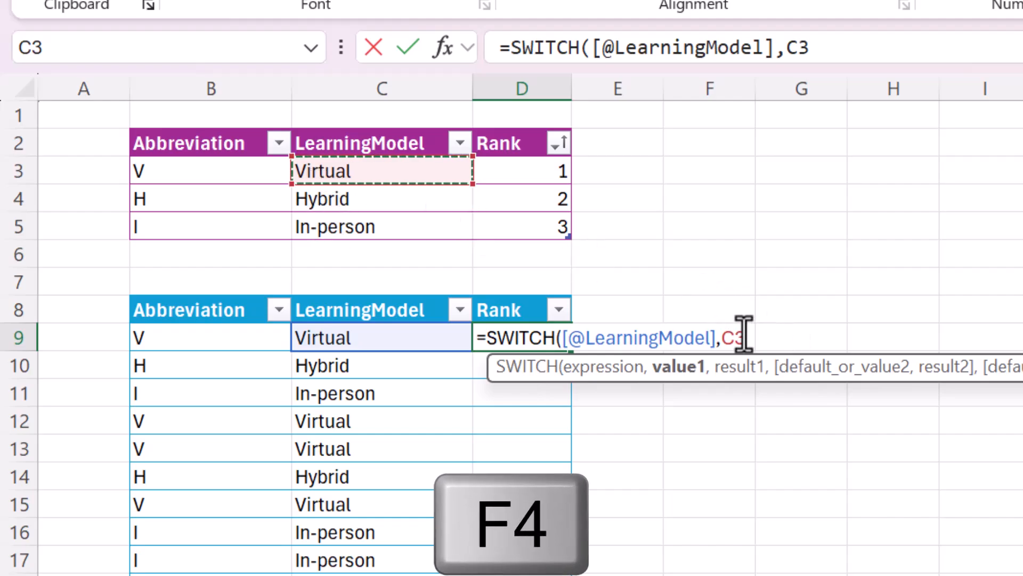
{"action": "key", "text": "F4"}
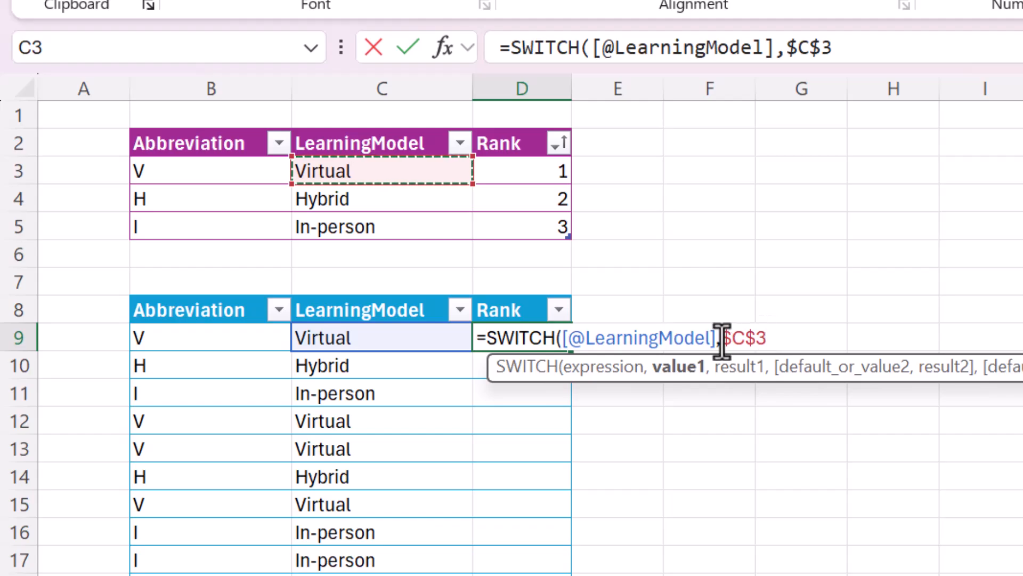
{"action": "type", "text": ","}
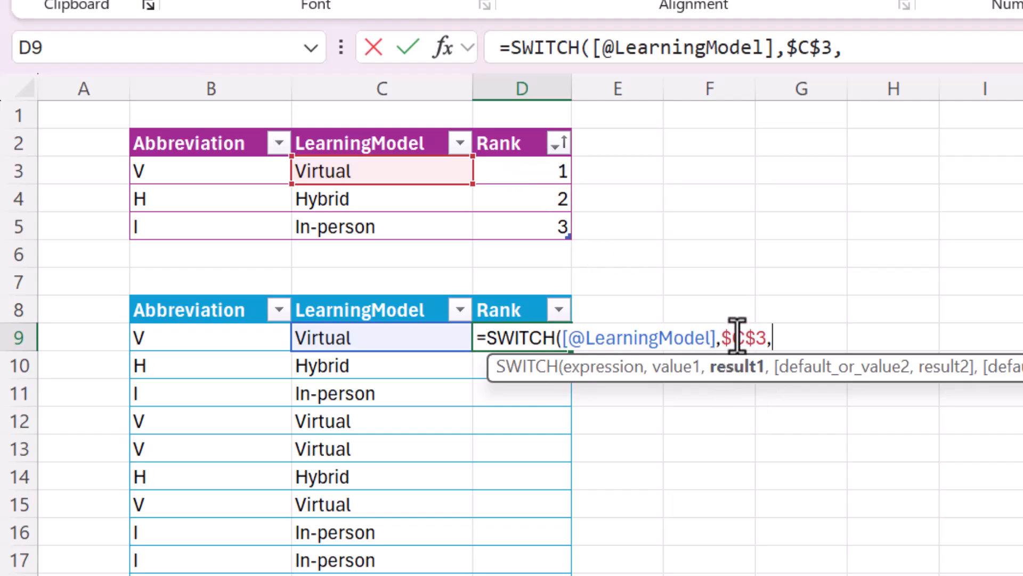
{"action": "left_click", "coordinate": [540, 169]}
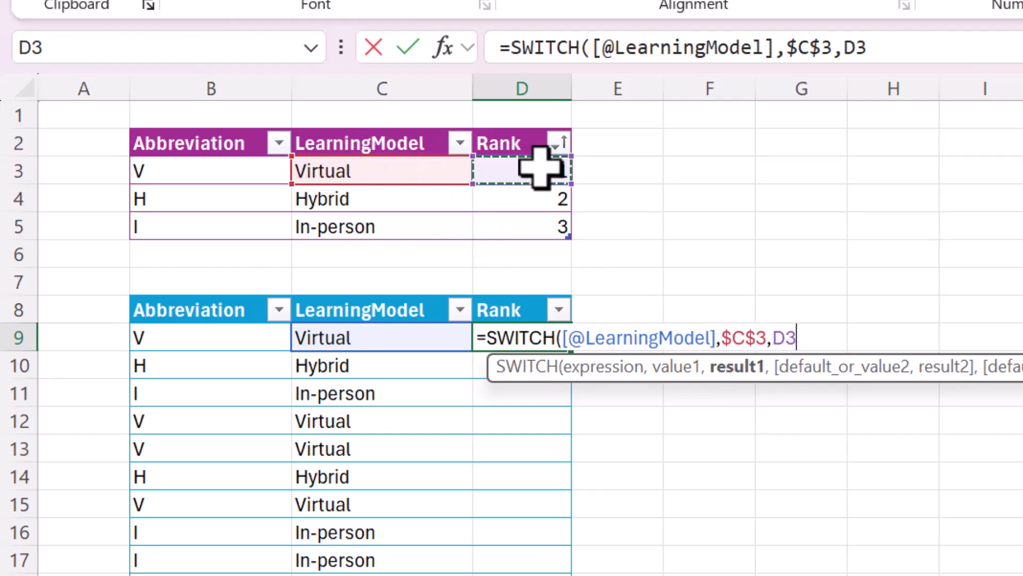
{"action": "key", "text": "F4"}
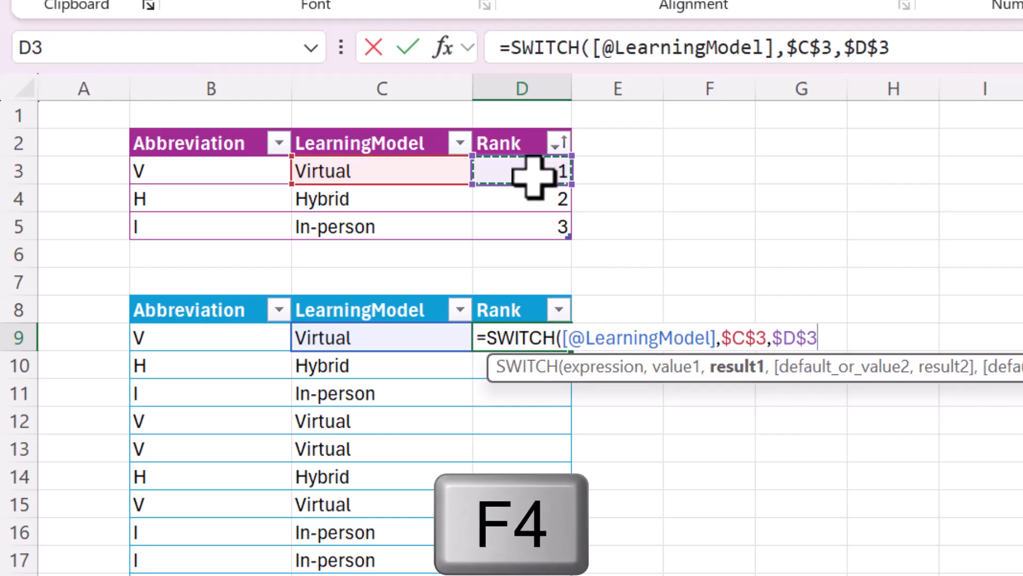
Step: Add the Hybrid pair to the rank formula with the absolute references $C$4 and $D$4
{"action": "type", "text": ","}
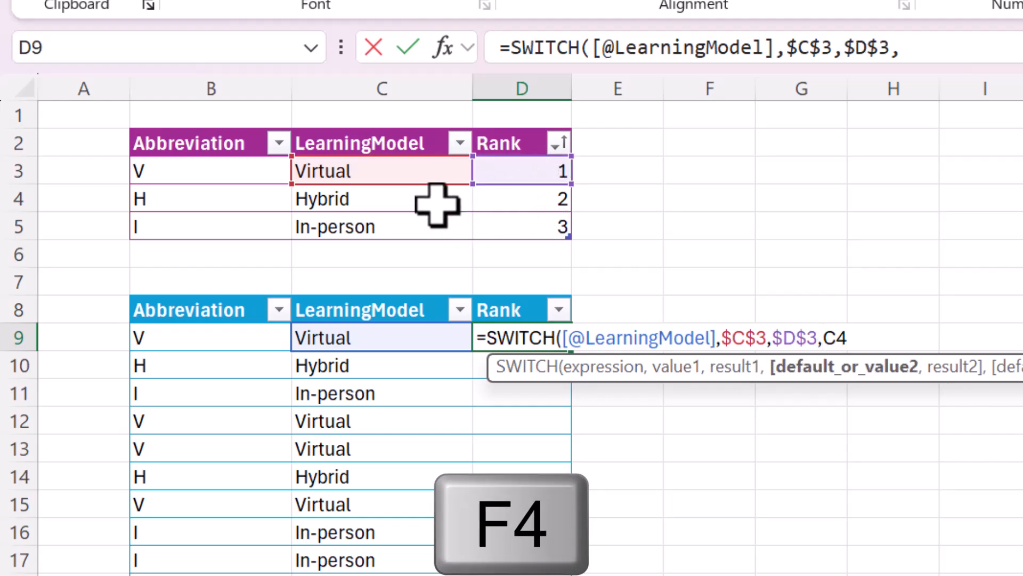
{"action": "left_click", "coordinate": [436, 203]}
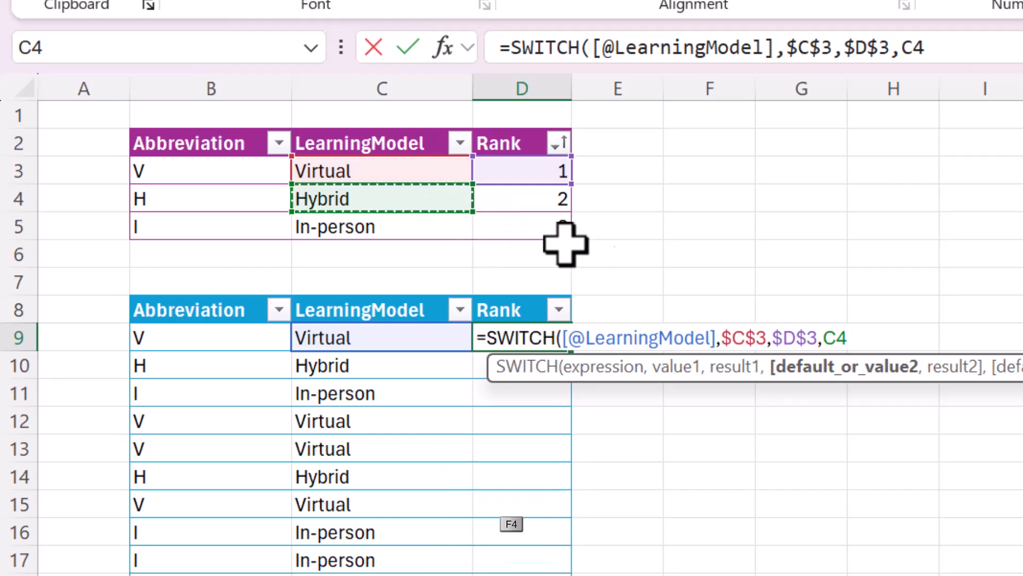
{"action": "key", "text": "F4"}
{"action": "type", "text": ","}
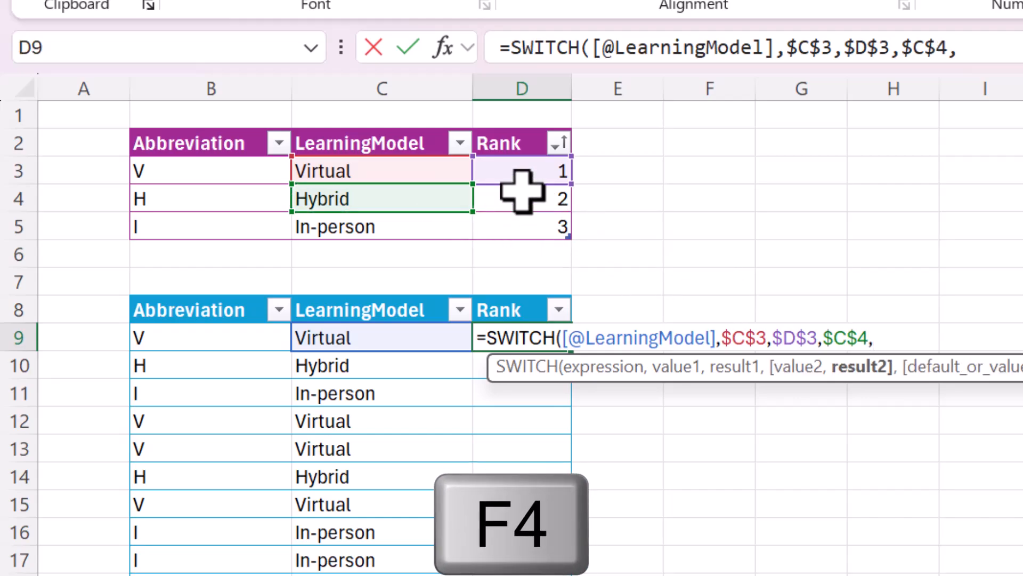
{"action": "left_click", "coordinate": [527, 199]}
{"action": "key", "text": "F4"}
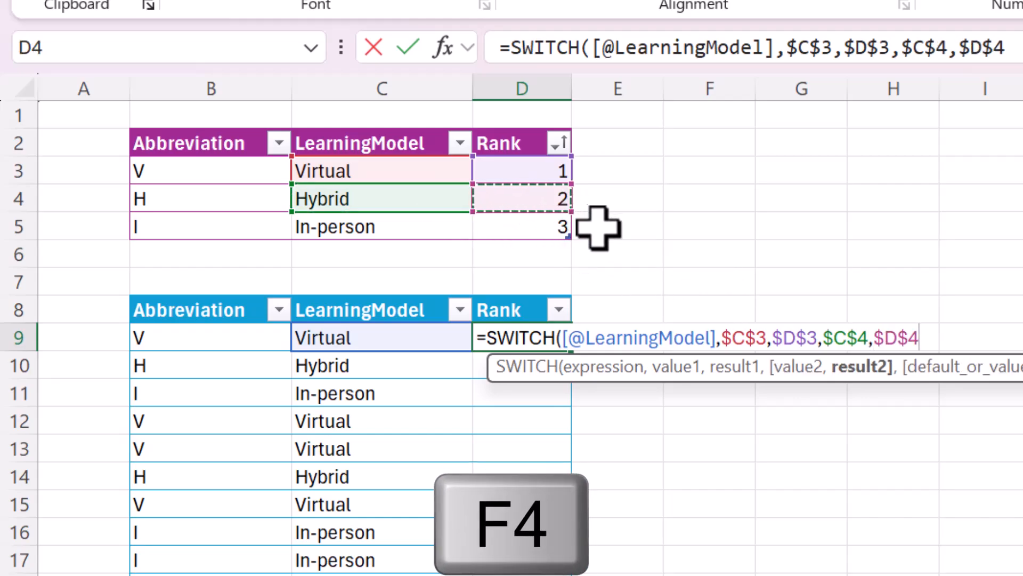
Step: Add the In-person pair $C$5 and $D$5 to the SWITCH formula and enter it to fill the Rank column
{"action": "type", "text": ","}
{"action": "left_click", "coordinate": [421, 223]}
{"action": "key", "text": "F4"}
{"action": "type", "text": ","}
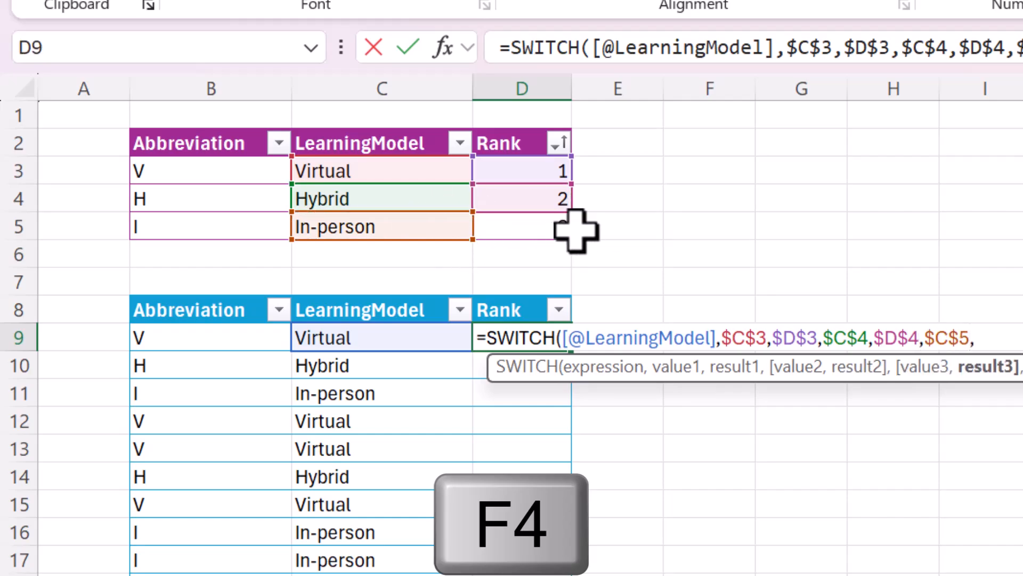
{"action": "left_click", "coordinate": [552, 223]}
{"action": "key", "text": "F4"}
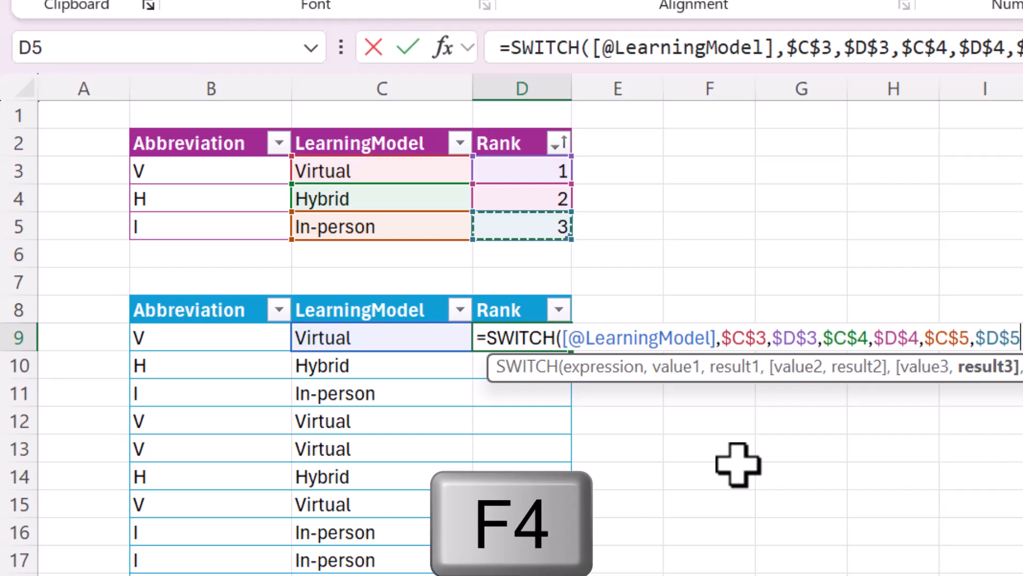
{"action": "type", "text": ")"}
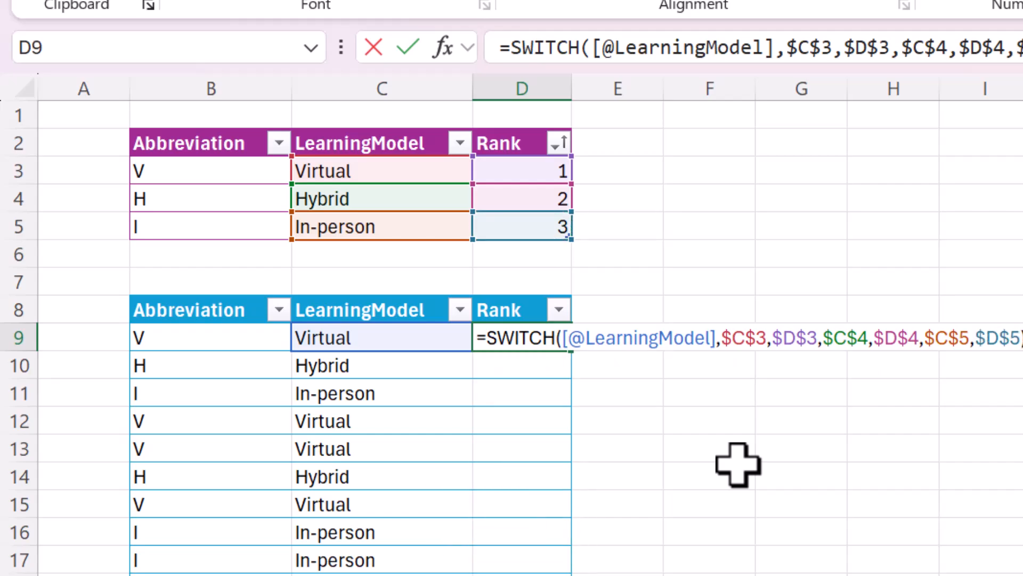
{"action": "key", "text": "Return"}
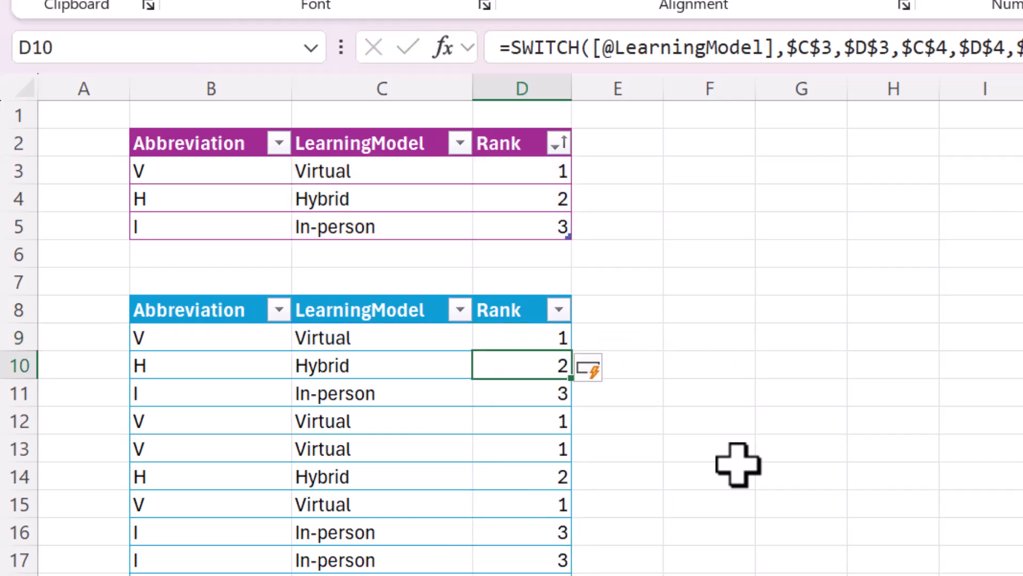
Step: Clear the LearningModel formula in C12 to test how the rank formula handles an empty cell
{"action": "left_click_drag", "start_coordinate": [499, 335], "coordinate": [528, 469]}
{"action": "left_click", "coordinate": [397, 504]}
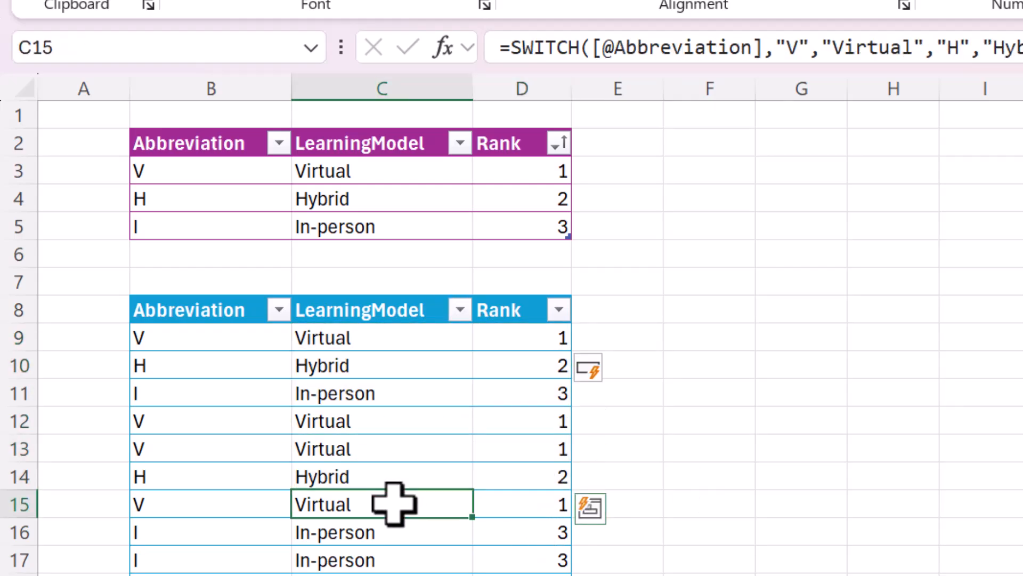
{"action": "left_click", "coordinate": [360, 371]}
{"action": "left_click", "coordinate": [334, 337]}
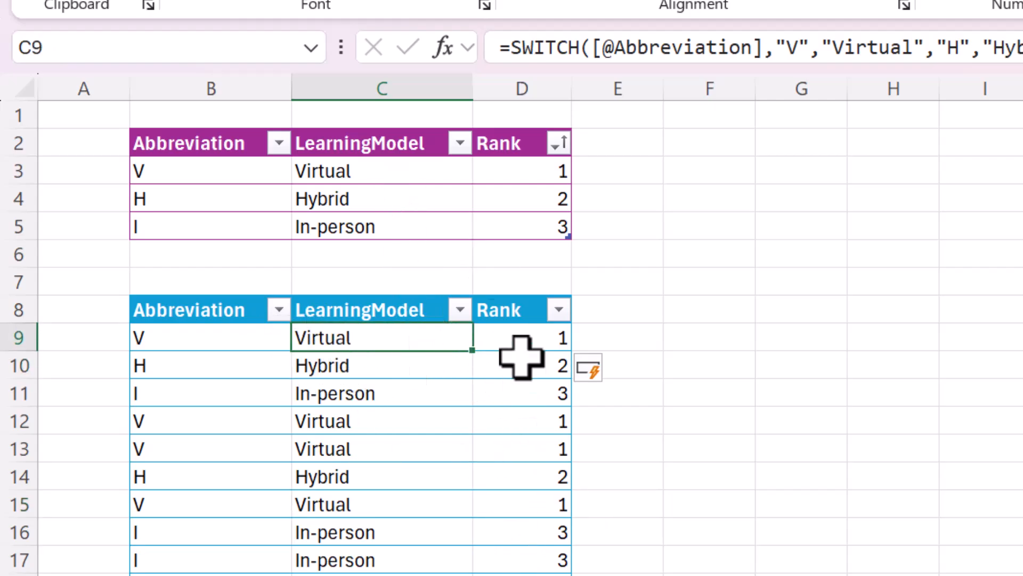
{"action": "left_click", "coordinate": [351, 424]}
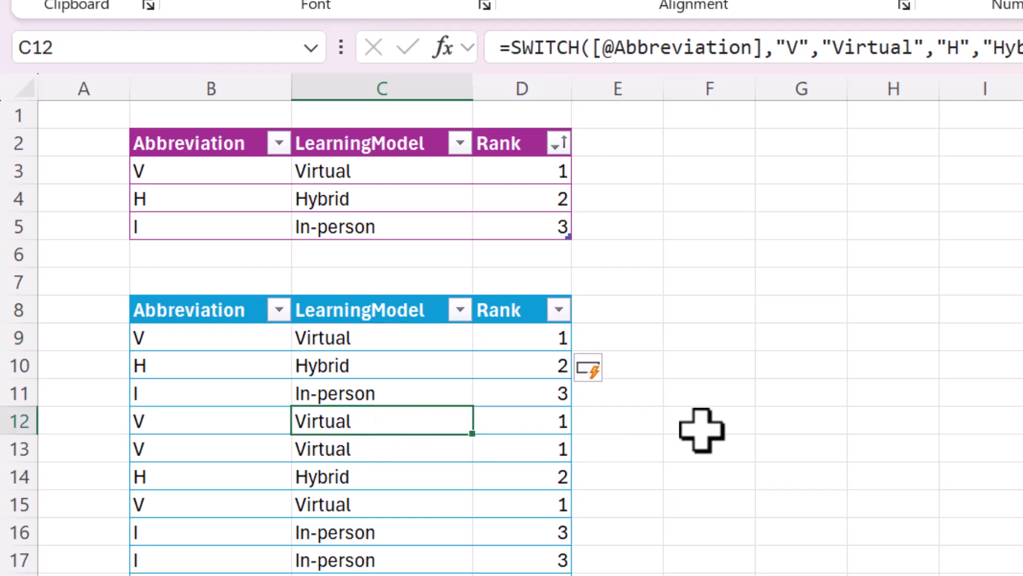
{"action": "key", "text": "Delete"}
{"action": "left_click", "coordinate": [660, 438]}
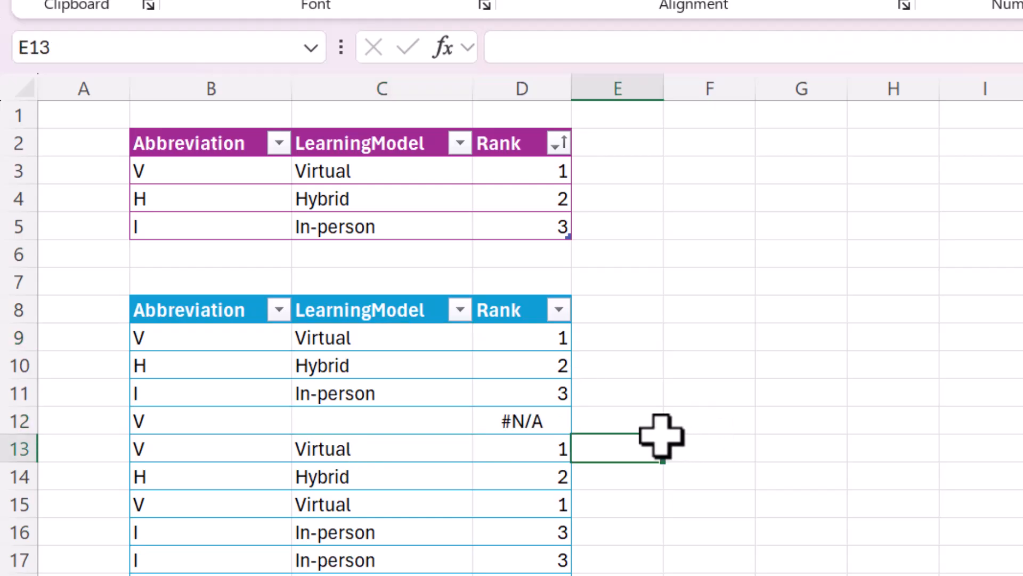
Step: Add an empty string "" as the default result of the SWITCH formula in D9 and apply it to the Rank column
{"action": "left_click", "coordinate": [666, 419]}
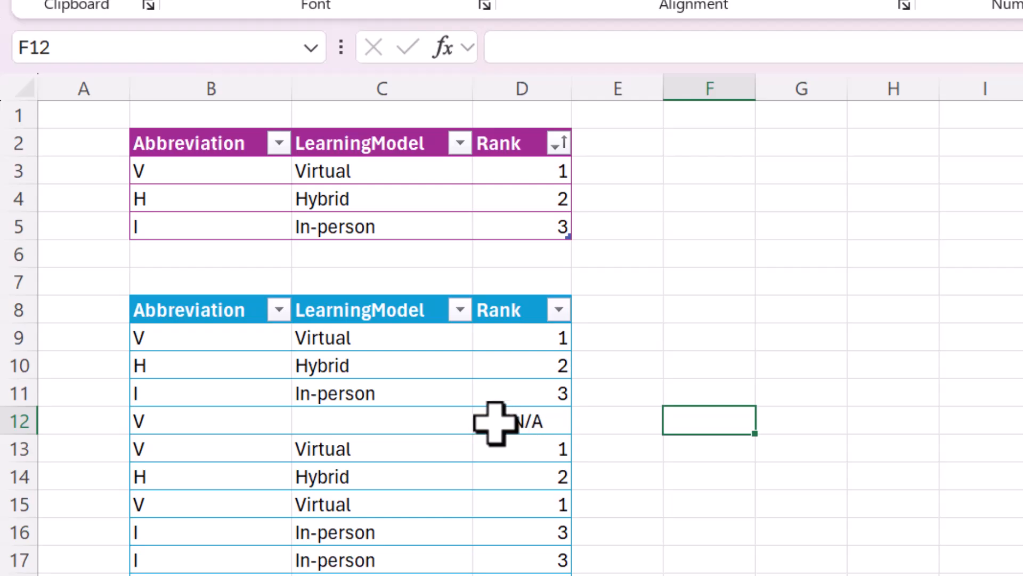
{"action": "left_click", "coordinate": [530, 346]}
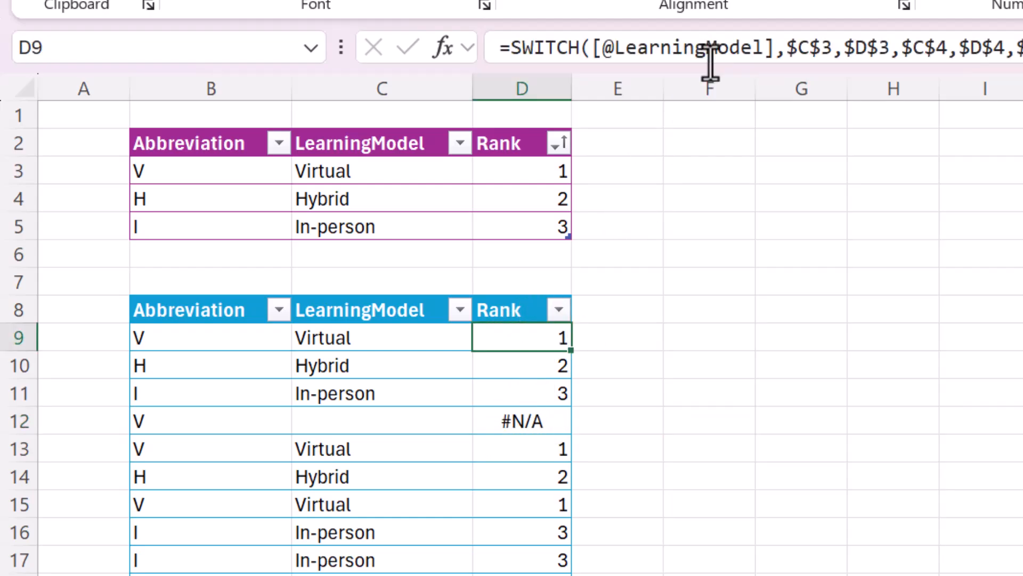
{"action": "double_click", "coordinate": [542, 338]}
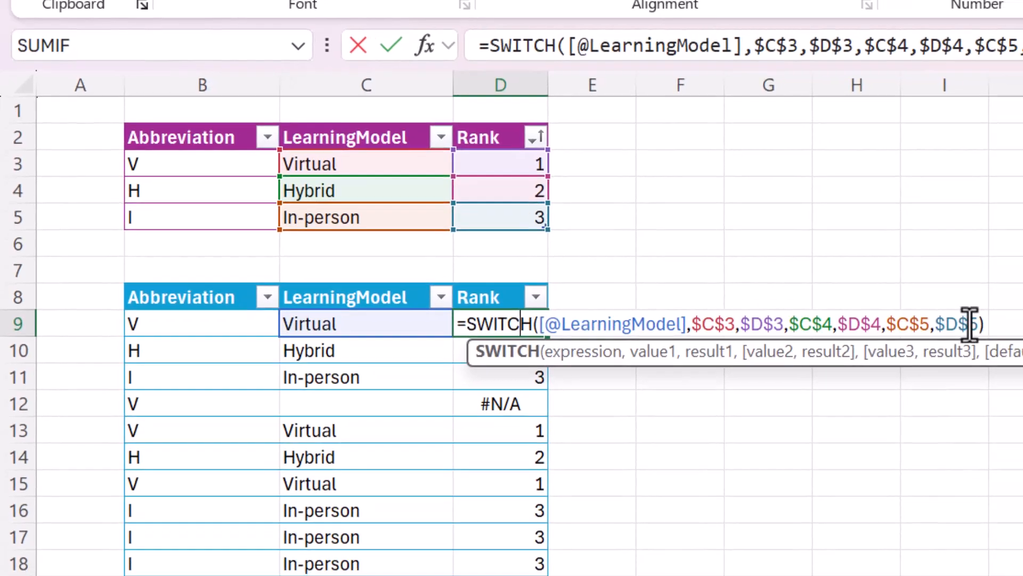
{"action": "left_click", "coordinate": [1008, 338]}
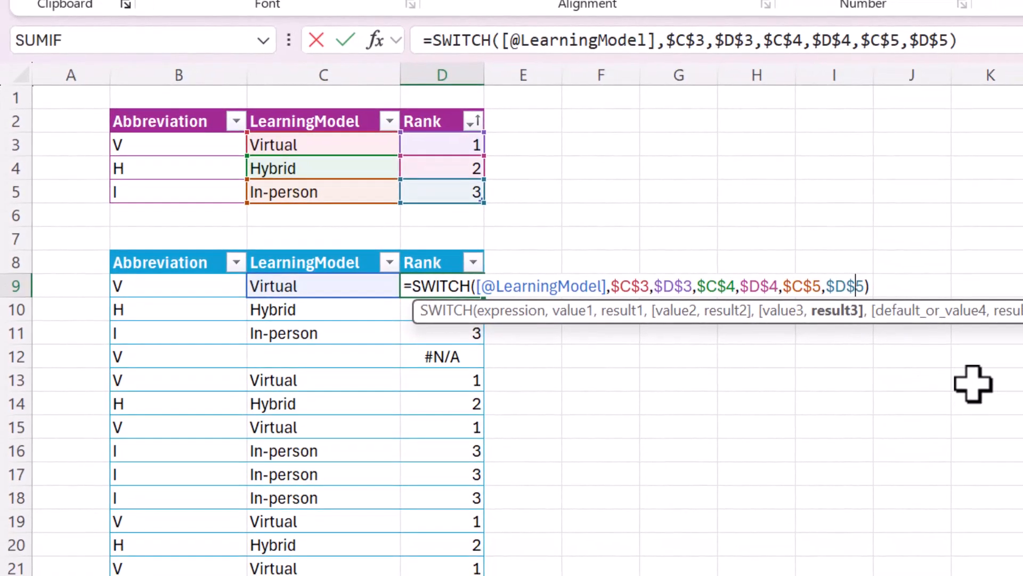
{"action": "type", "text": ","}
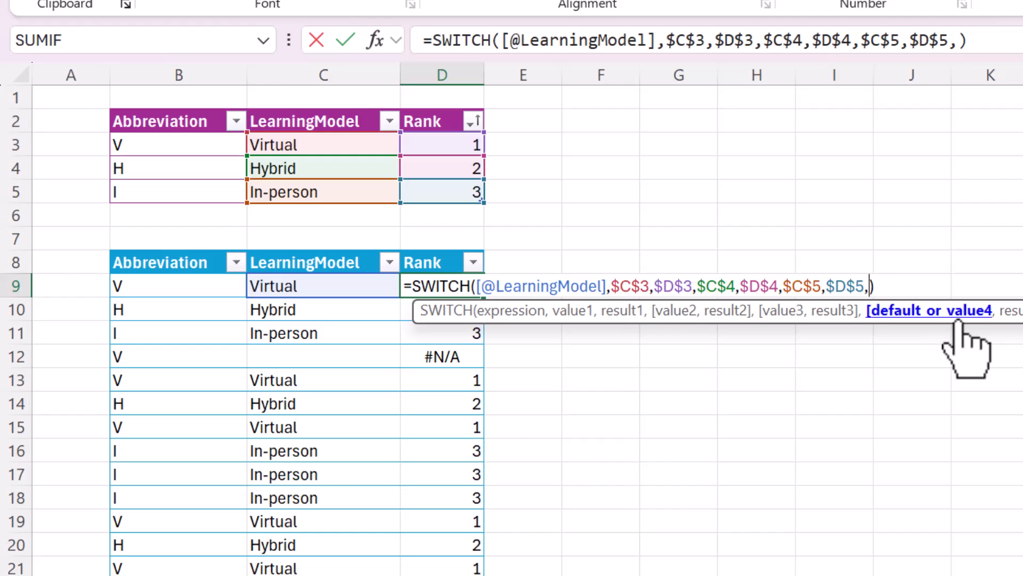
{"action": "left_click", "coordinate": [985, 314]}
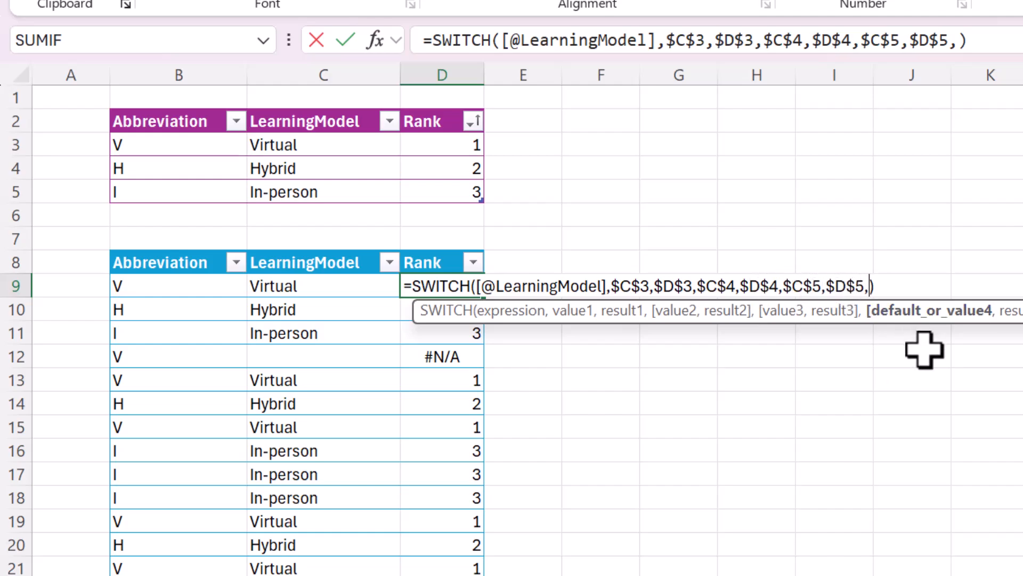
{"action": "type", "text": "\"\""}
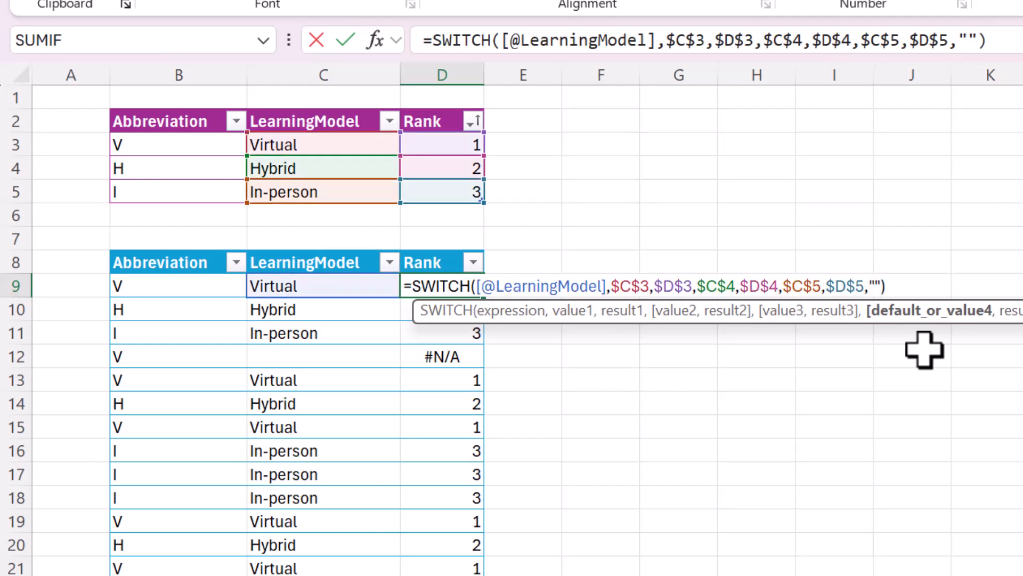
{"action": "key", "text": "Return"}
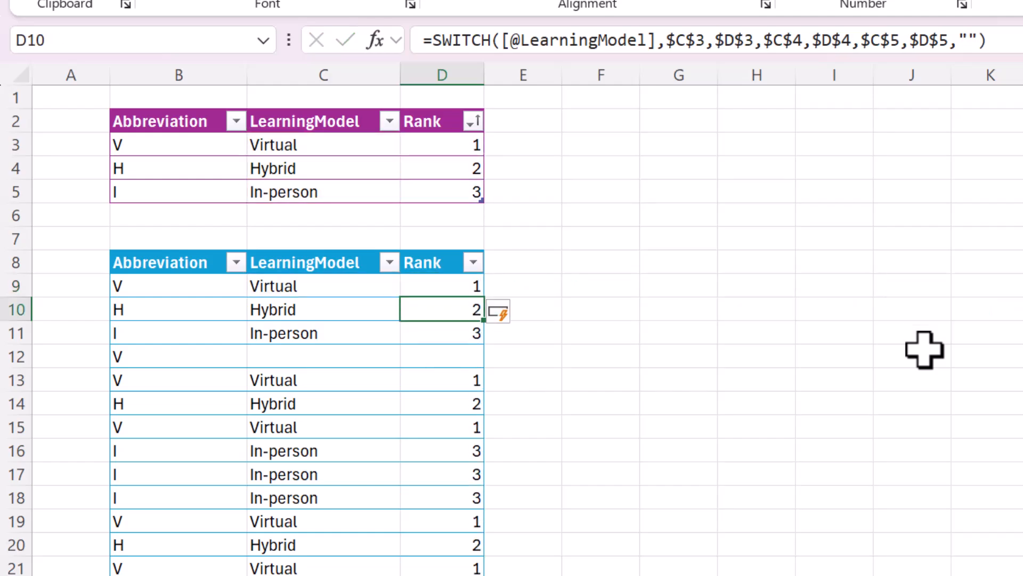
Step: Check the Rank result for the empty LearningModel in row 12 and inspect the SWITCH formula in C13
{"action": "left_click", "coordinate": [456, 354]}
{"action": "left_click", "coordinate": [370, 337]}
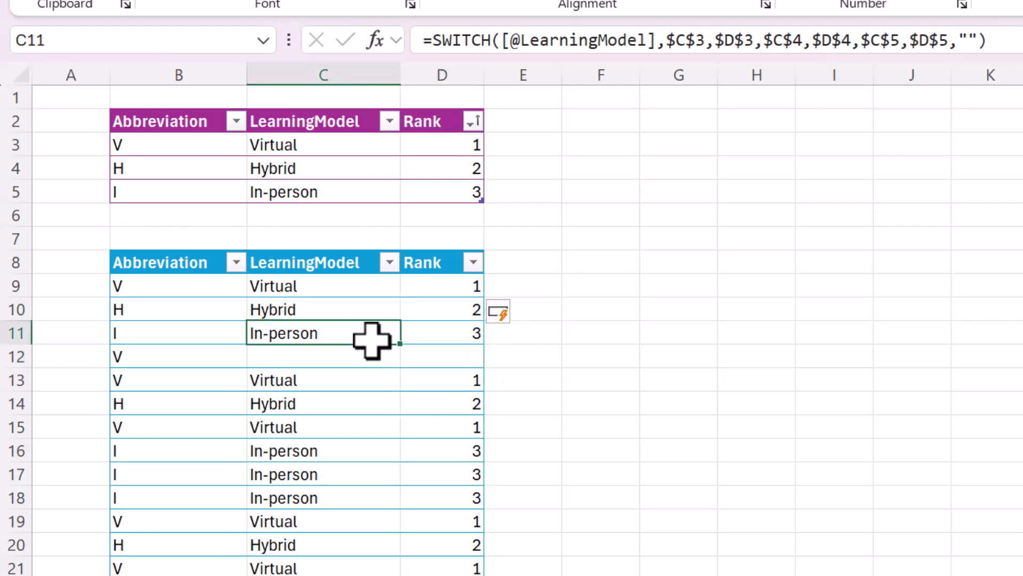
{"action": "left_click", "coordinate": [325, 399]}
{"action": "left_click", "coordinate": [541, 406]}
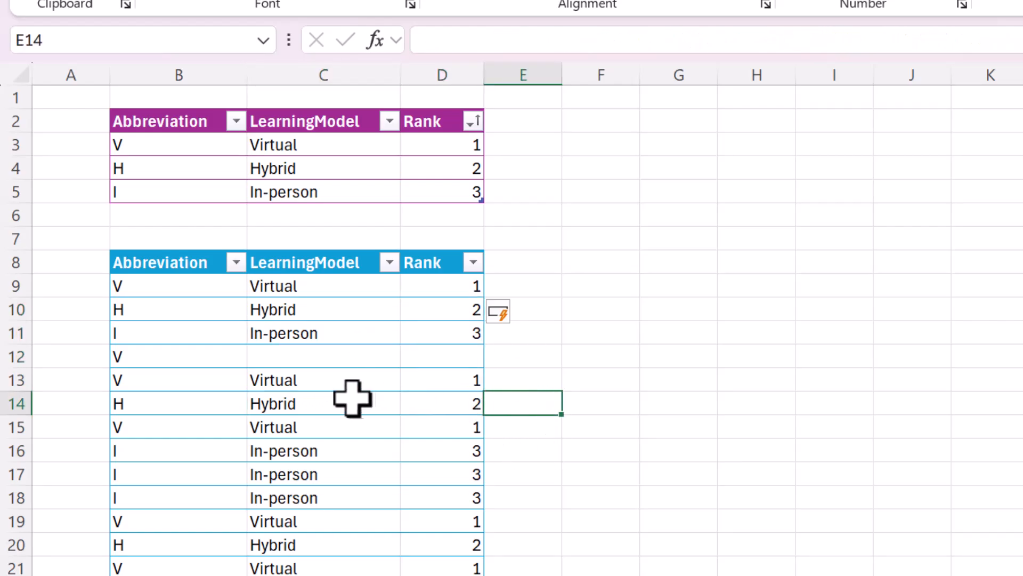
{"action": "left_click", "coordinate": [362, 380]}
{"action": "double_click", "coordinate": [363, 380]}
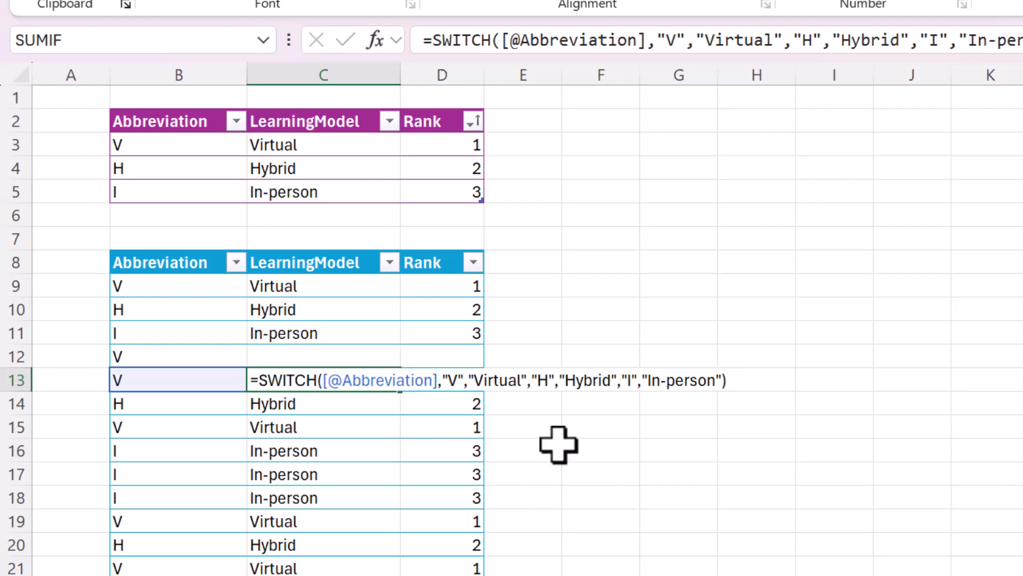
{"action": "key", "text": "Return"}
{"action": "double_click", "coordinate": [373, 351]}
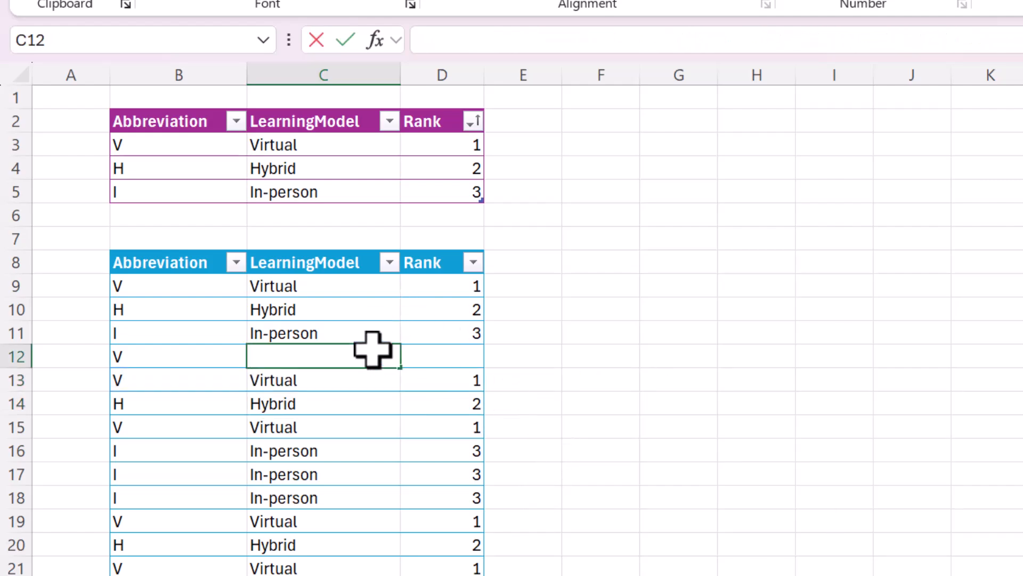
{"action": "key", "text": "Return"}
{"action": "left_click", "coordinate": [373, 349]}
{"action": "key", "text": "Return"}
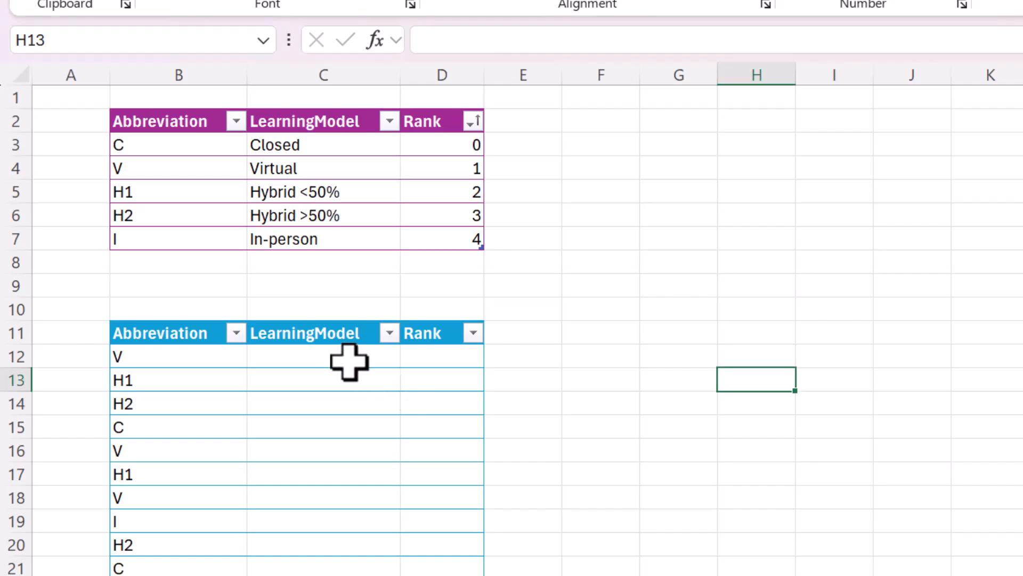
Step: Examine the five-option lookup table's abbreviations, learning models and ranks, and the empty LearningModel column in the data table
{"action": "left_click", "coordinate": [347, 358]}
{"action": "left_click_drag", "start_coordinate": [160, 139], "coordinate": [164, 230]}
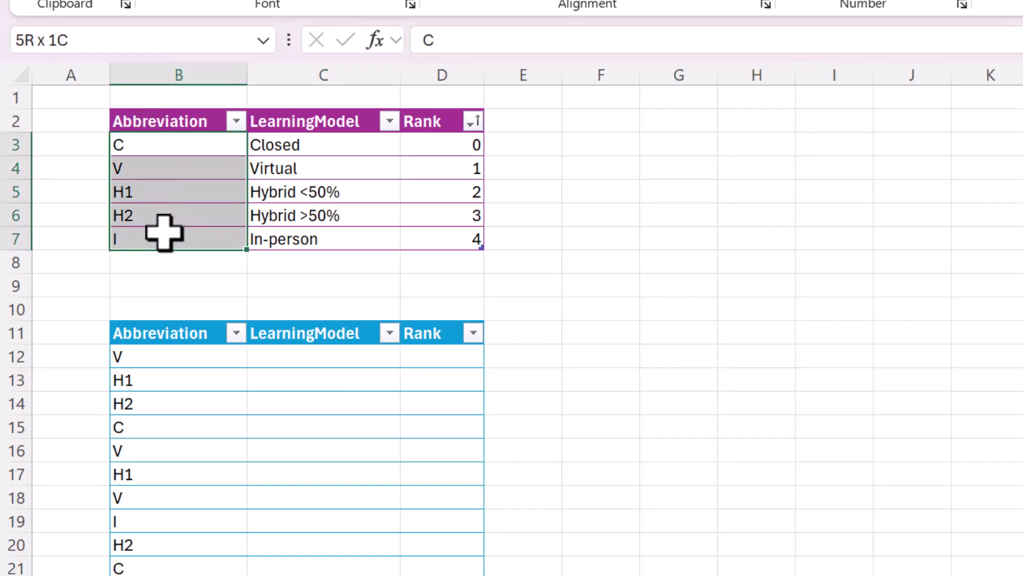
{"action": "left_click", "coordinate": [250, 193]}
{"action": "left_click", "coordinate": [200, 187]}
{"action": "left_click_drag", "start_coordinate": [196, 141], "coordinate": [300, 235]}
{"action": "left_click", "coordinate": [299, 171]}
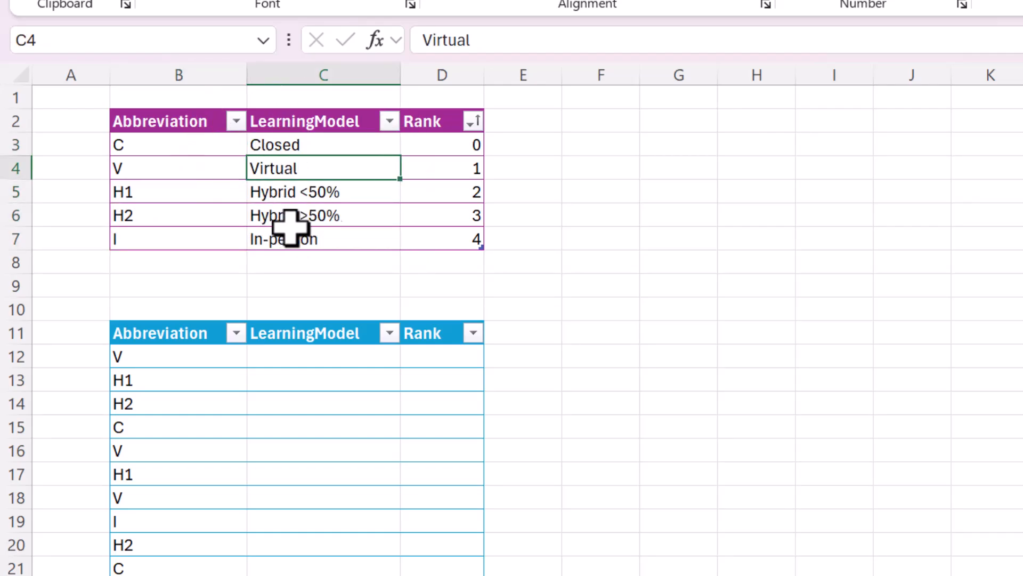
{"action": "left_click_drag", "start_coordinate": [426, 168], "coordinate": [426, 145]}
{"action": "left_click_drag", "start_coordinate": [448, 192], "coordinate": [187, 212]}
{"action": "left_click", "coordinate": [255, 213]}
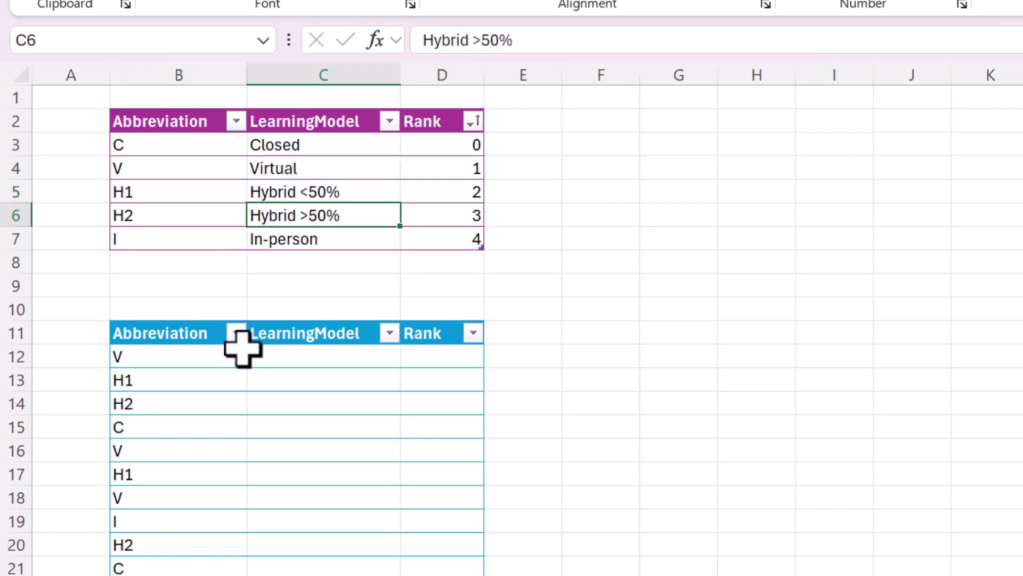
{"action": "left_click", "coordinate": [242, 357]}
{"action": "left_click_drag", "start_coordinate": [294, 359], "coordinate": [304, 575]}
{"action": "left_click", "coordinate": [319, 379]}
{"action": "left_click", "coordinate": [319, 352]}
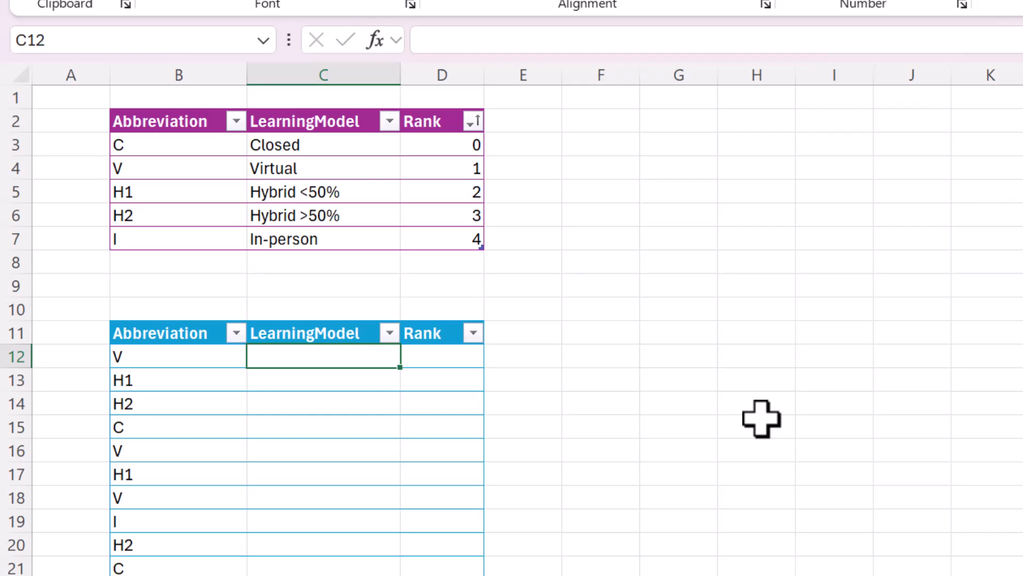
{"action": "type", "text": "=XL"}
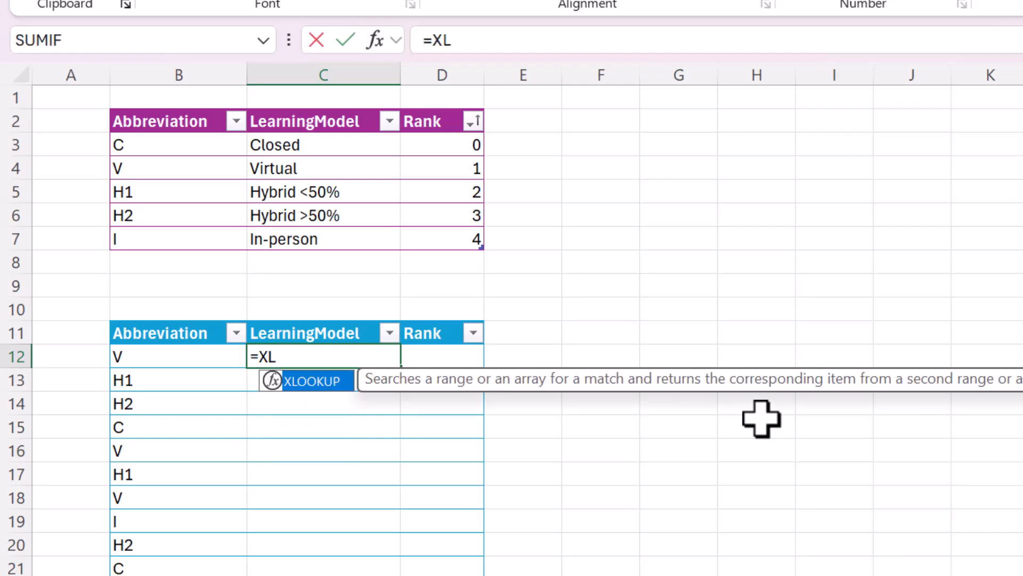
{"action": "type", "text": "OOKUP("}
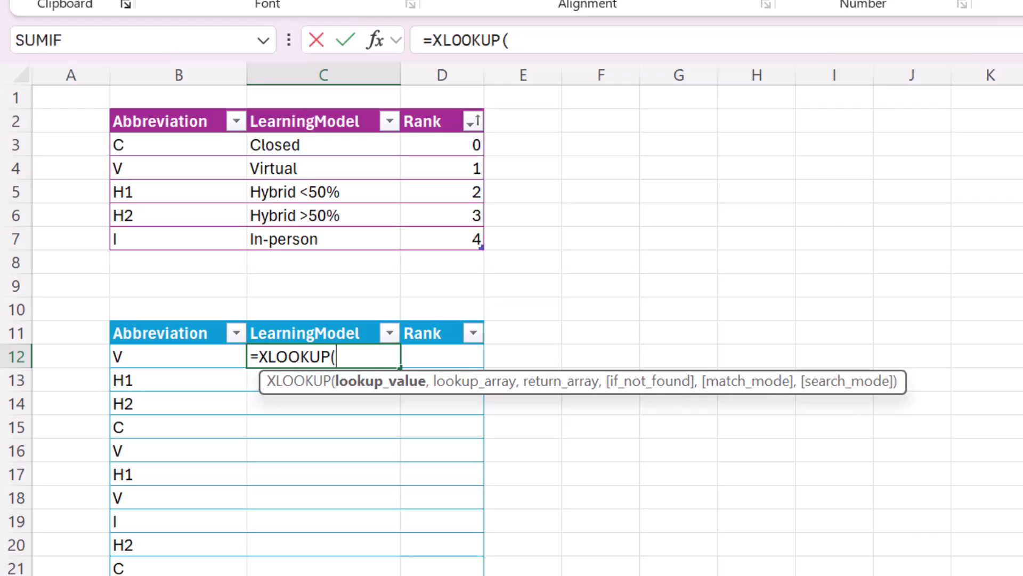
{"action": "left_click", "coordinate": [181, 356]}
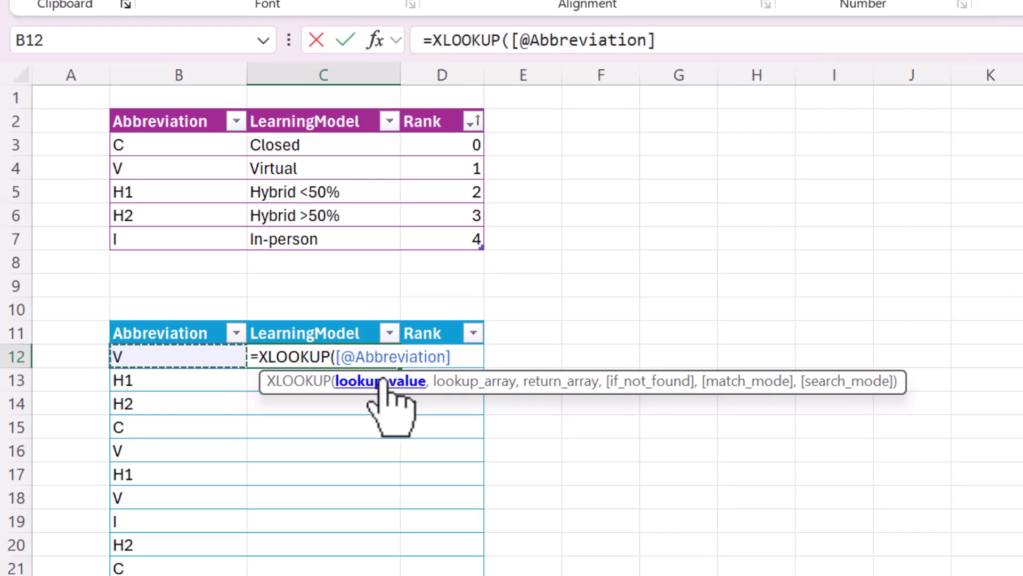
{"action": "type", "text": ","}
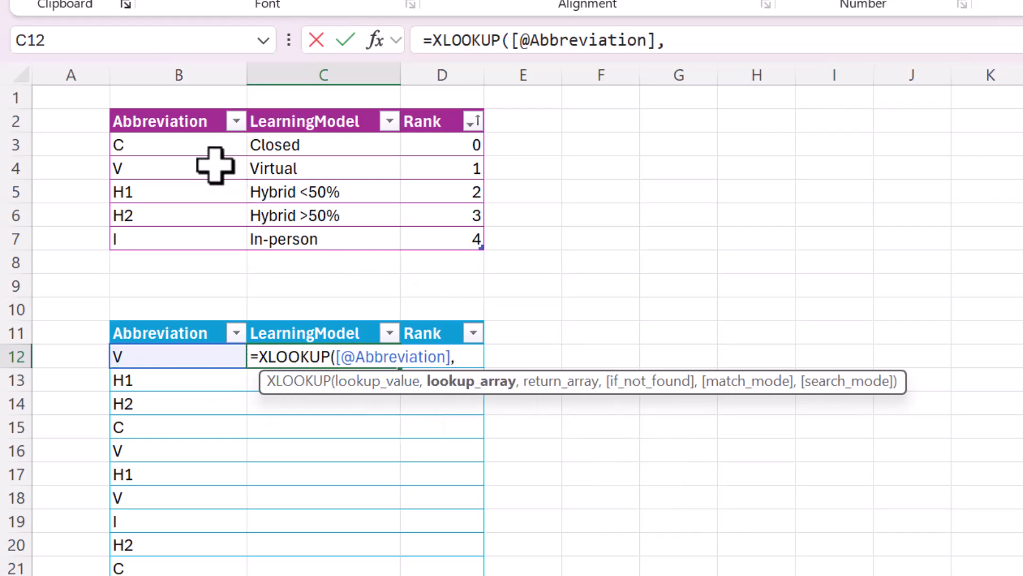
{"action": "left_click", "coordinate": [171, 110]}
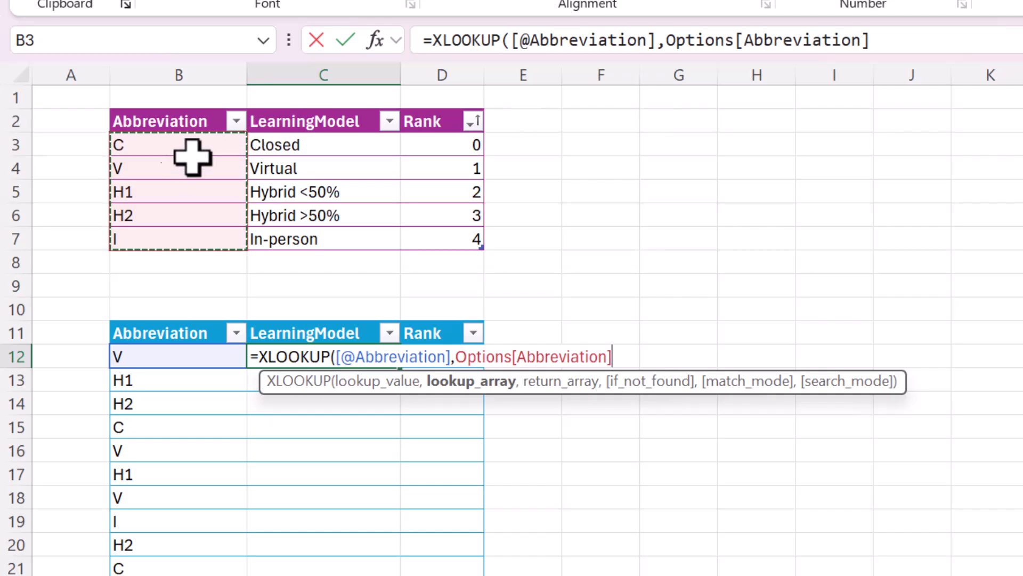
{"action": "type", "text": ","}
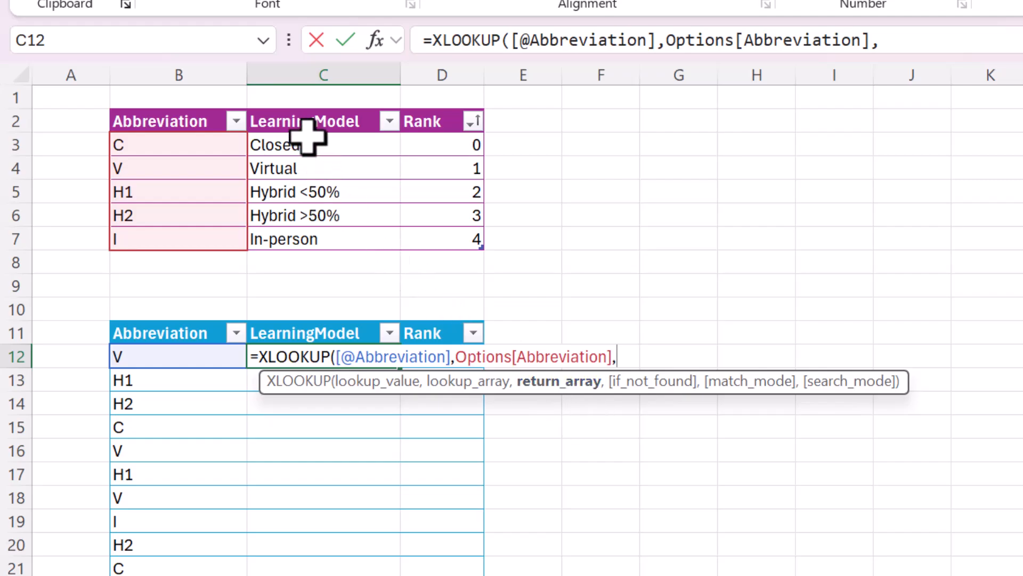
Step: Return Options[LearningModel] with "" if not found, and enter the XLOOKUP formula to fill the LearningModel column
{"action": "left_click", "coordinate": [307, 101]}
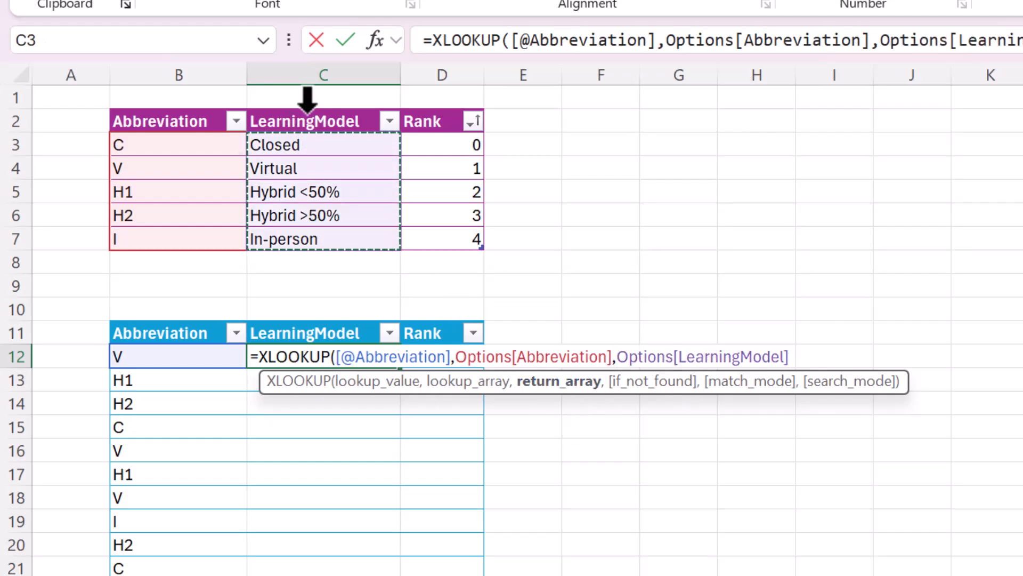
{"action": "type", "text": ","}
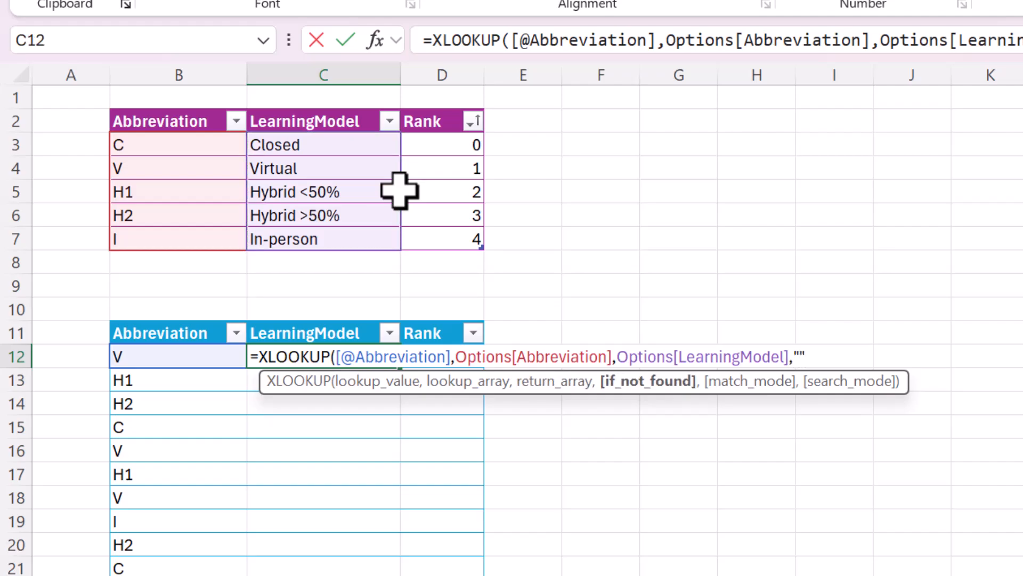
{"action": "type", "text": "\"\")"}
{"action": "key", "text": "Return"}
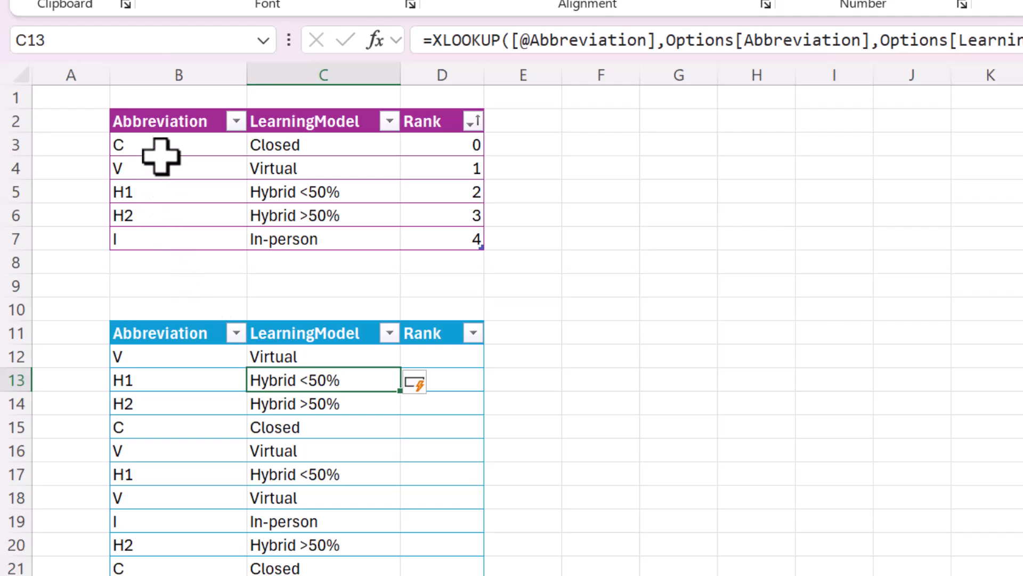
Step: Change the Virtual entry in C4 of the lookup table to "Virtual with Option" to test the lookup
{"action": "left_click", "coordinate": [291, 352]}
{"action": "left_click", "coordinate": [287, 386]}
{"action": "left_click", "coordinate": [296, 354]}
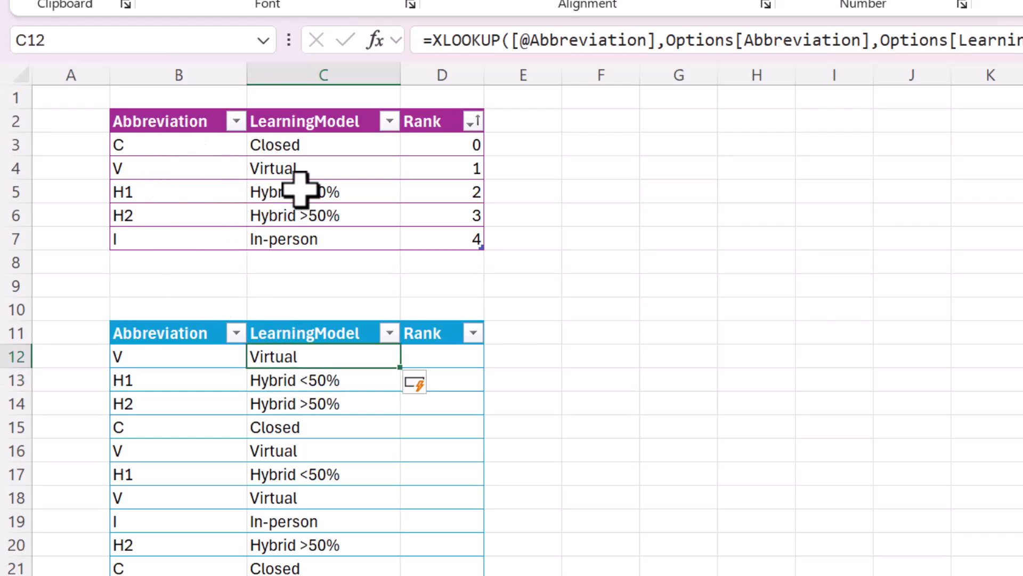
{"action": "left_click", "coordinate": [316, 166]}
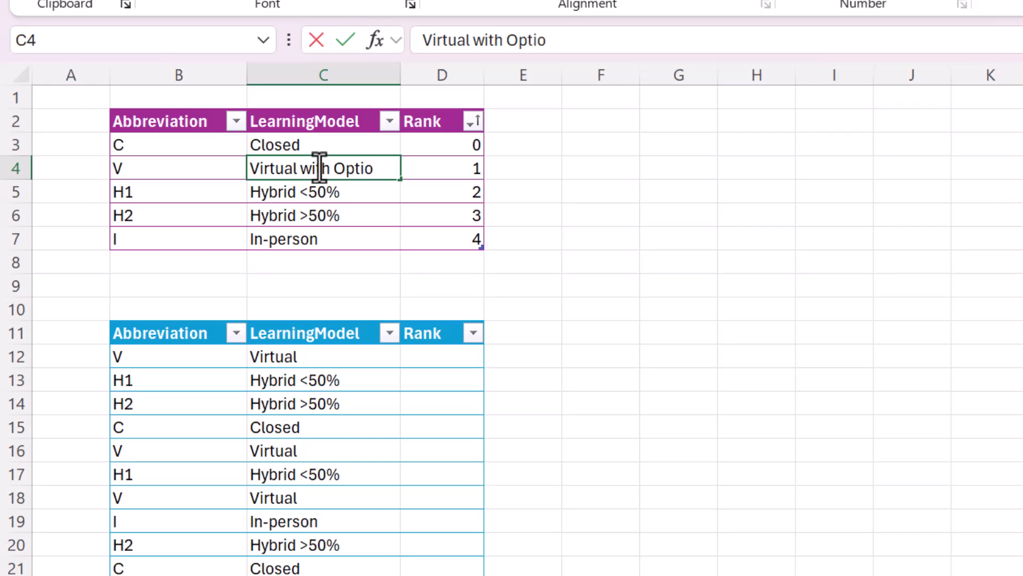
{"action": "key", "text": "Return"}
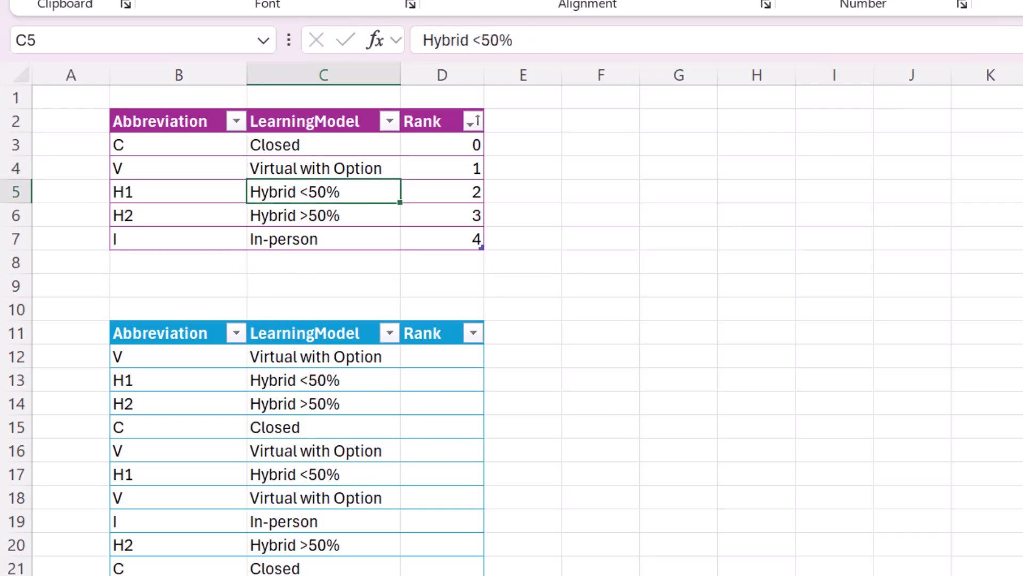
Step: Clear the abbreviation in B16 to test the XLOOKUP formula's not-found result, and undo the deletion
{"action": "left_click", "coordinate": [183, 456]}
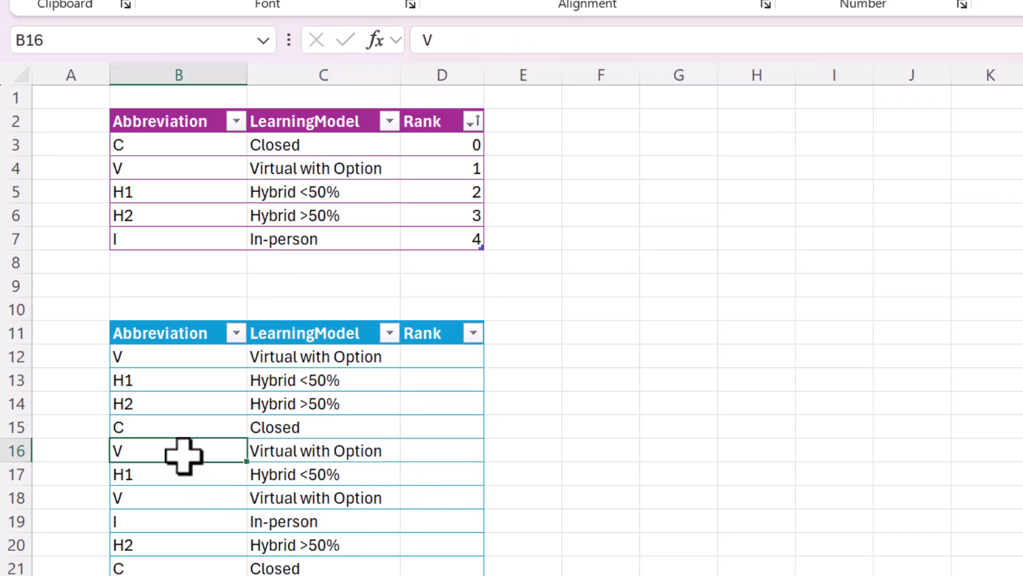
{"action": "key", "text": "Delete"}
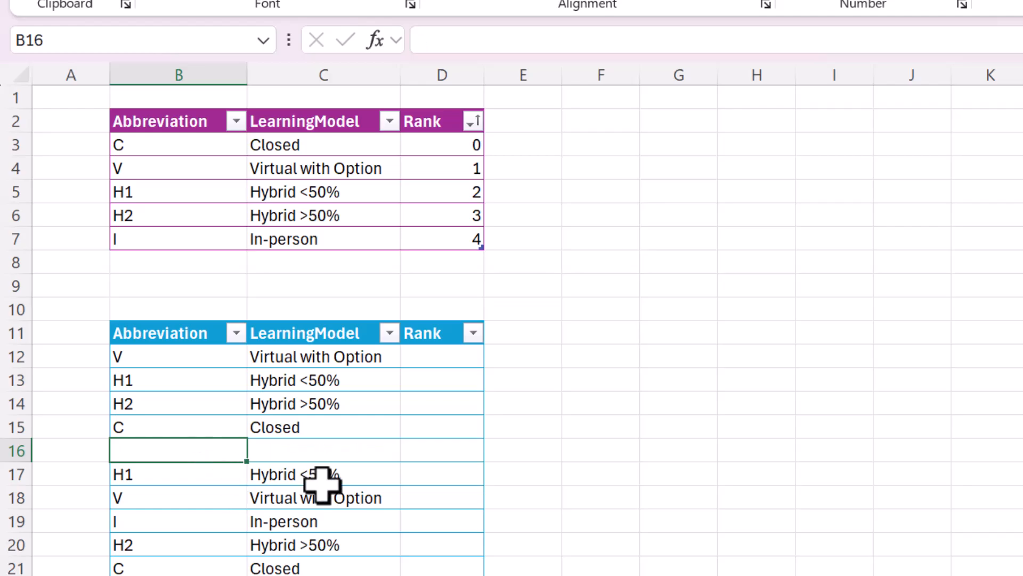
{"action": "left_click", "coordinate": [309, 453]}
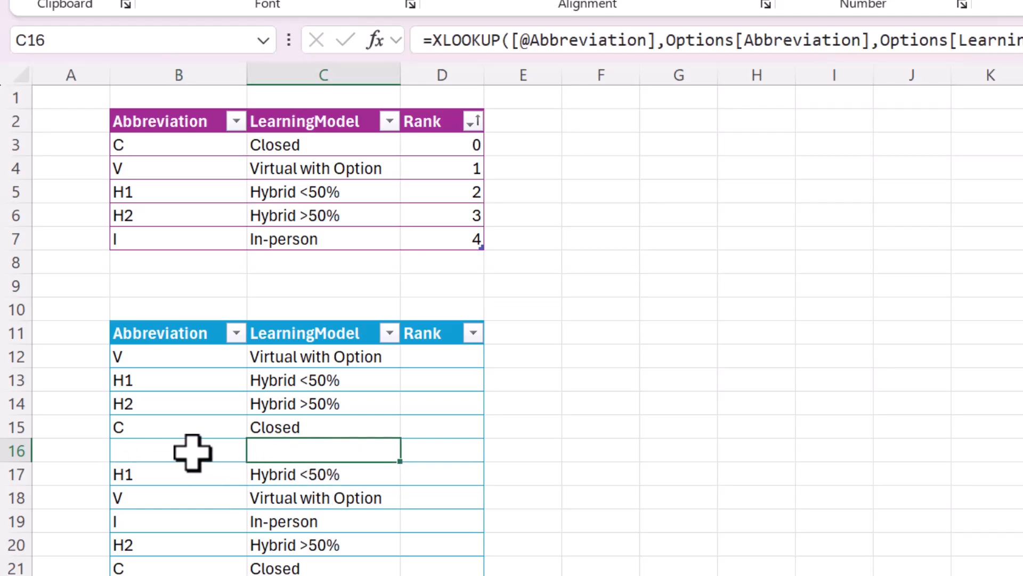
{"action": "key", "text": "ctrl+z"}
{"action": "left_click", "coordinate": [576, 494]}
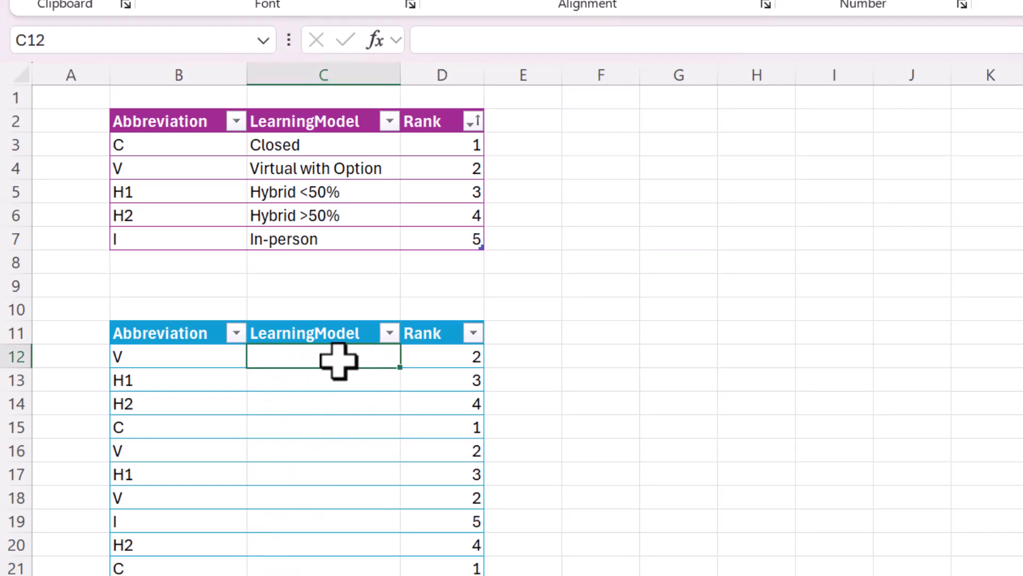
{"action": "double_click", "coordinate": [339, 361]}
{"action": "type", "text": "=CHOOSE("}
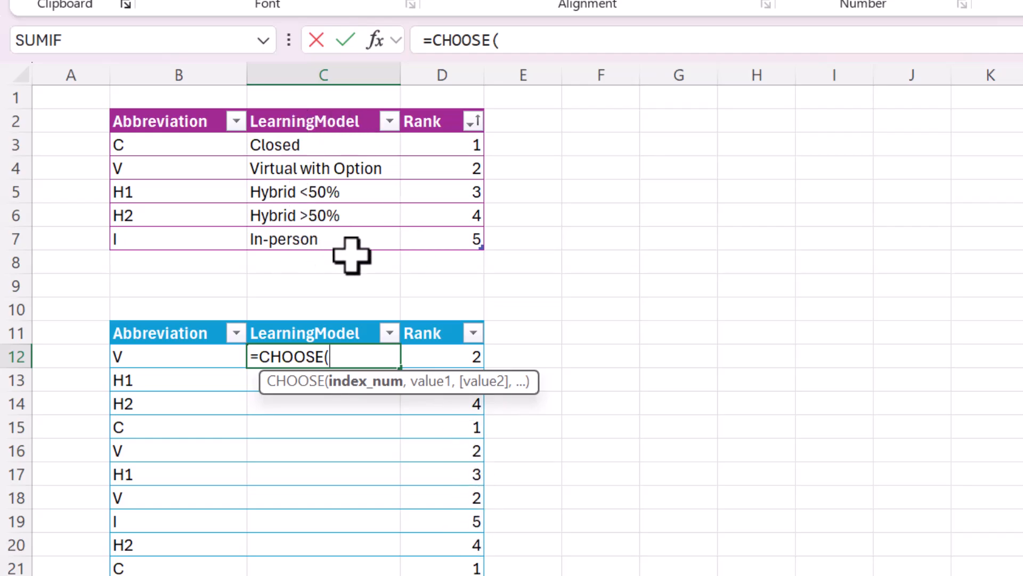
{"action": "left_click", "coordinate": [448, 347]}
{"action": "type", "text": ","}
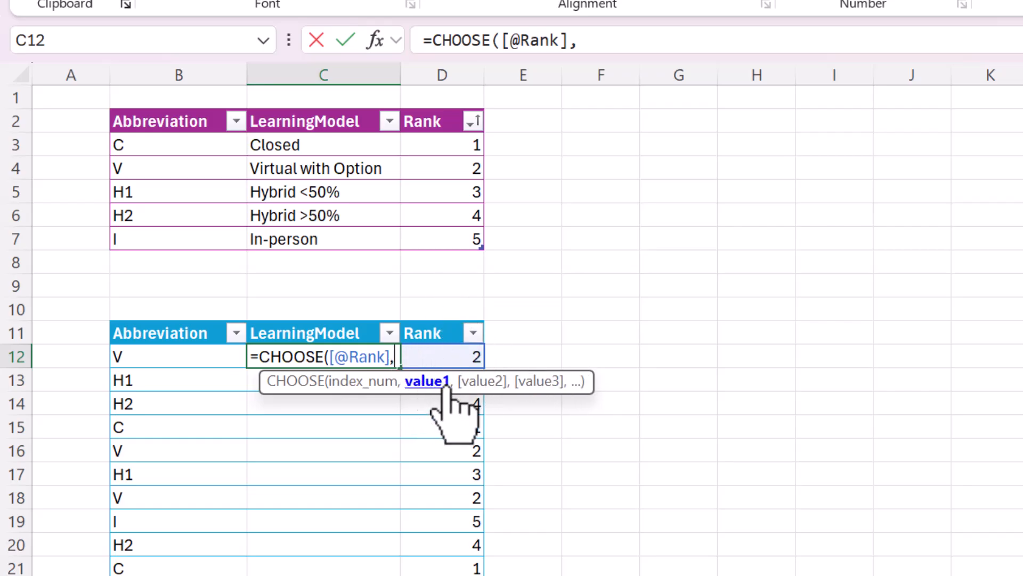
{"action": "left_click", "coordinate": [324, 152]}
{"action": "key", "text": "F4"}
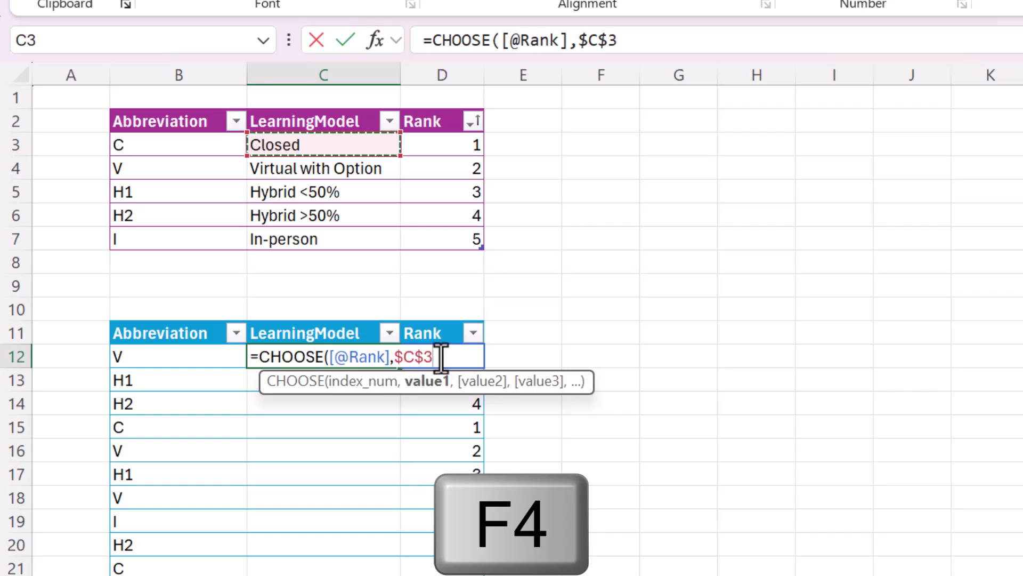
{"action": "type", "text": ","}
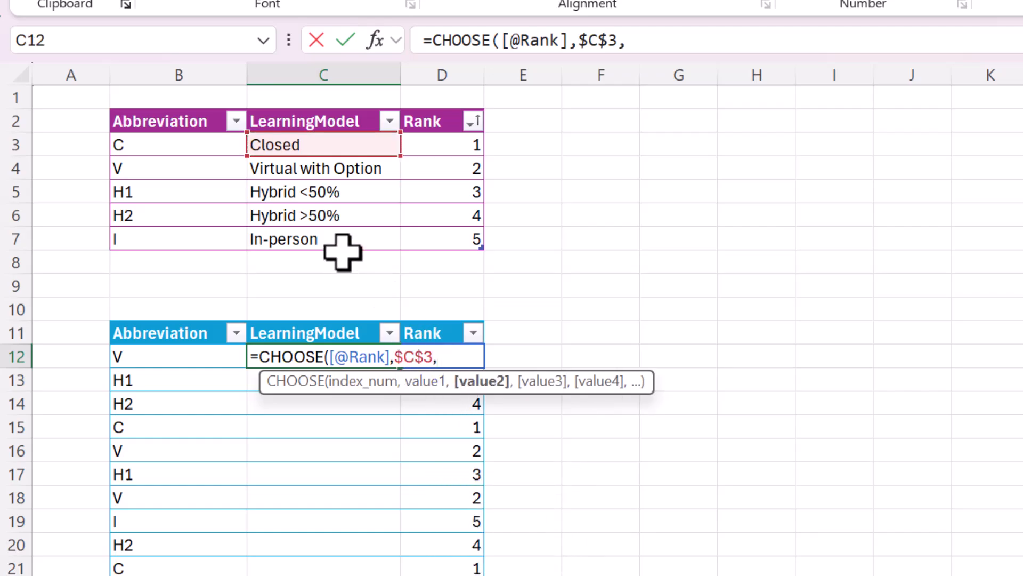
Step: Add $C$4, $C$5, $C$6 and $C$7 as the remaining CHOOSE values and enter the formula to fill the LearningModel column
{"action": "key", "text": "F4"}
{"action": "left_click", "coordinate": [315, 166]}
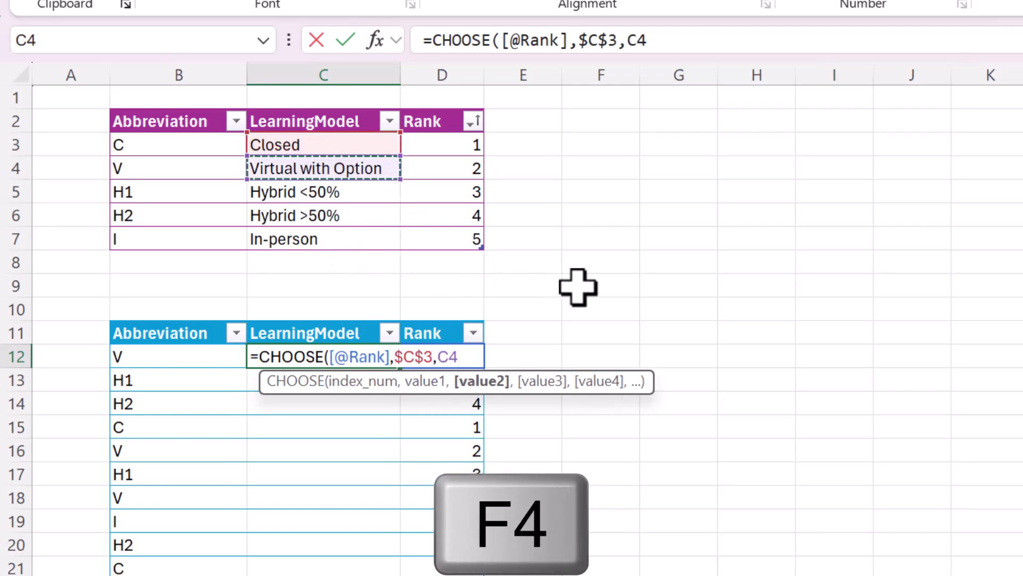
{"action": "type", "text": ","}
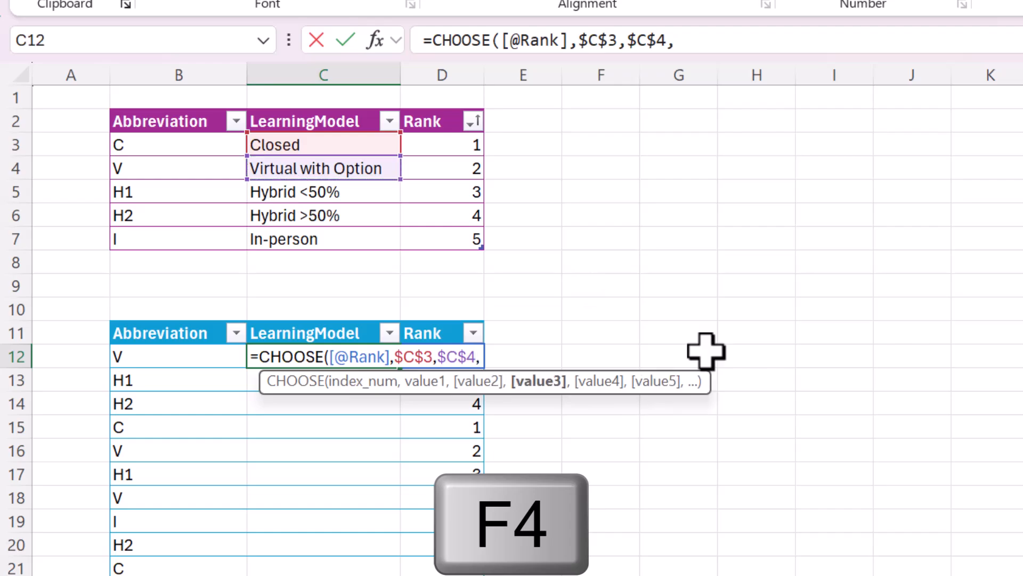
{"action": "left_click", "coordinate": [360, 186]}
{"action": "type", "text": ","}
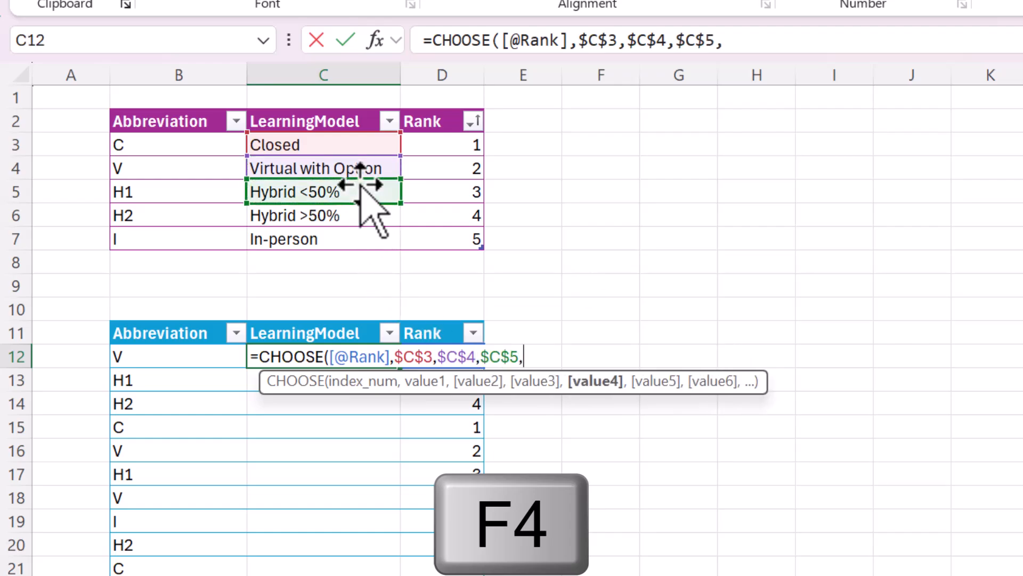
{"action": "left_click", "coordinate": [339, 217]}
{"action": "type", "text": ","}
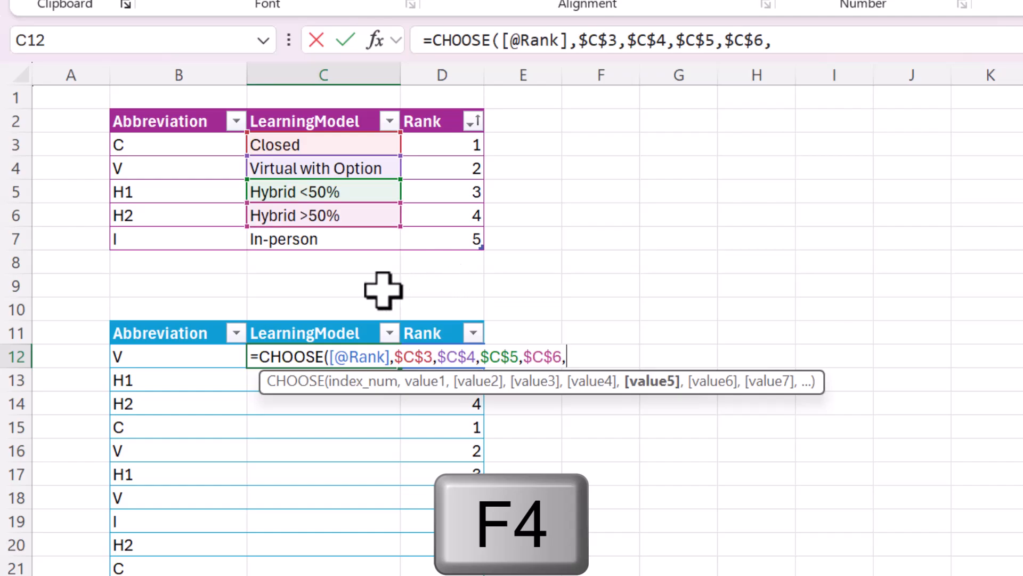
{"action": "left_click", "coordinate": [352, 240]}
{"action": "key", "text": "F4"}
{"action": "type", "text": ")"}
{"action": "key", "text": "Return"}
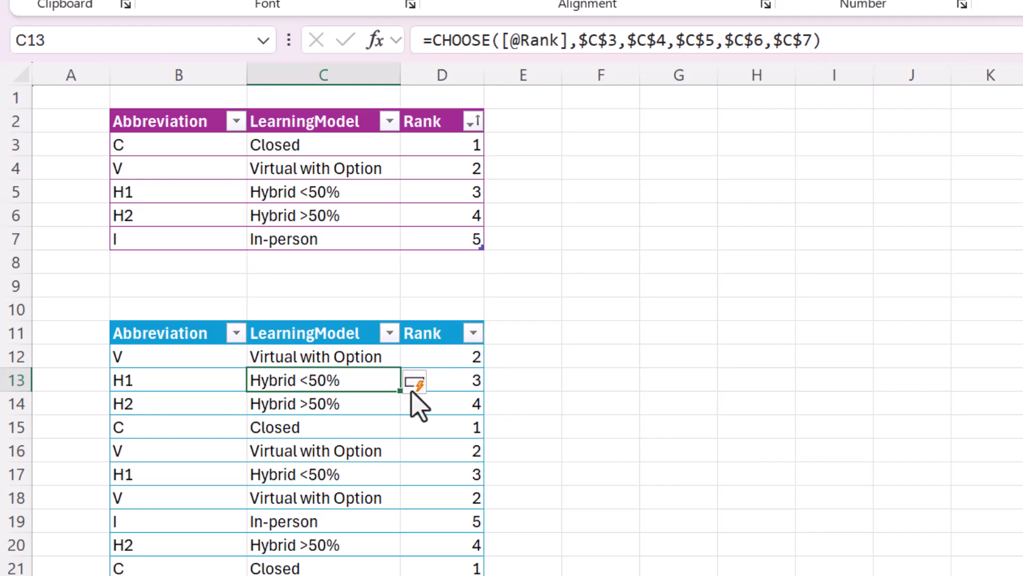
{"action": "left_click", "coordinate": [448, 335]}
{"action": "left_click", "coordinate": [446, 355]}
{"action": "left_click", "coordinate": [360, 358]}
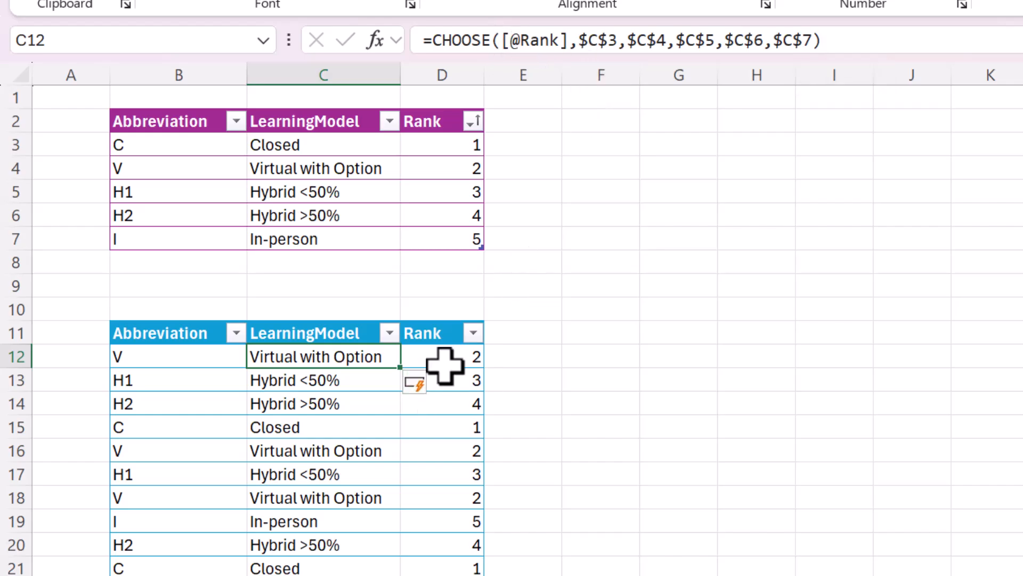
{"action": "left_click", "coordinate": [612, 318]}
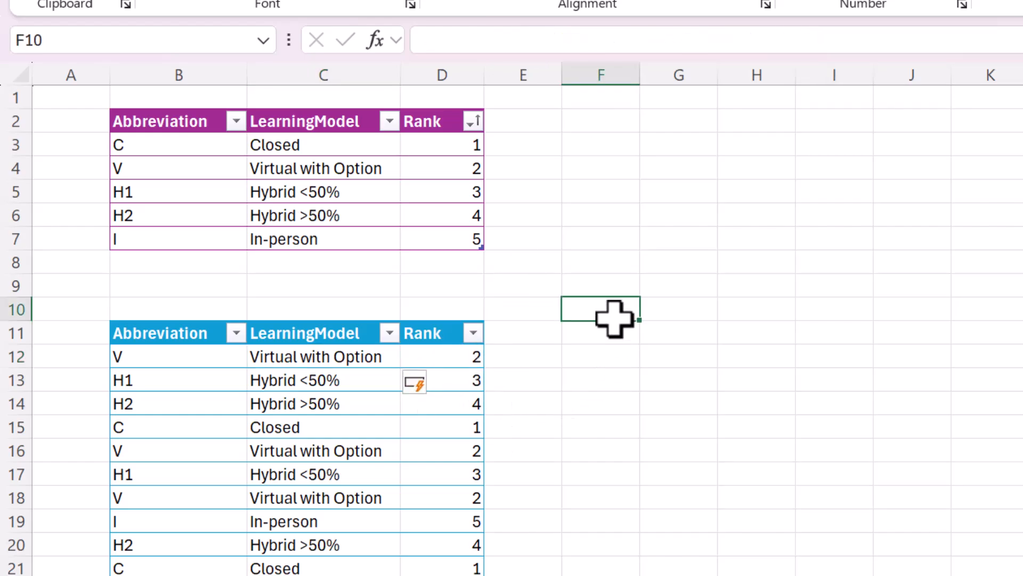